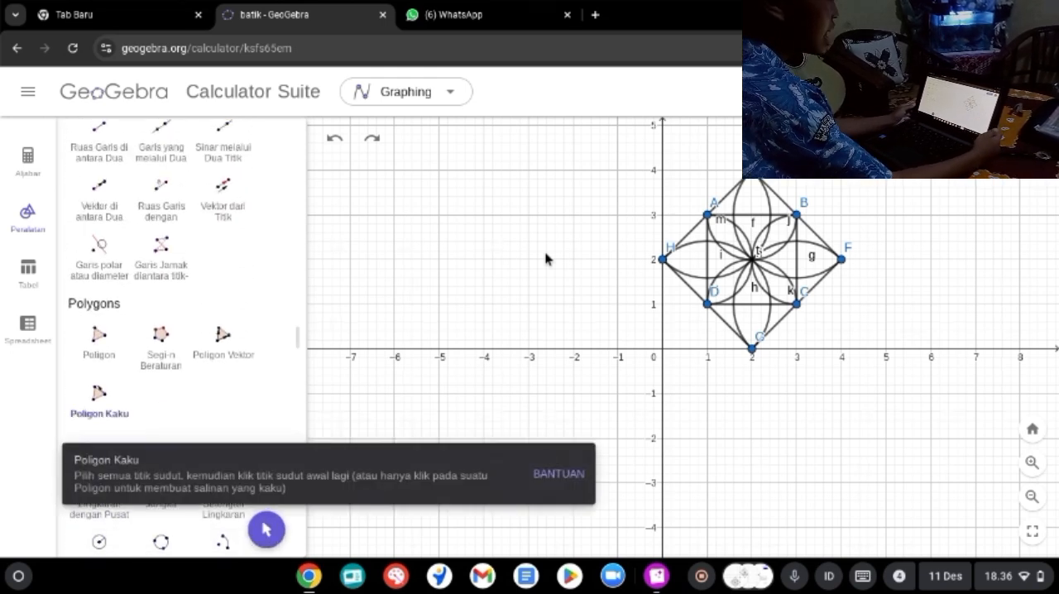
Step: Draw a vector from (-1, 0) to (2, -3) below the flower motif
{"action": "left_click", "coordinate": [100, 199]}
{"action": "left_click_drag", "start_coordinate": [618, 348], "coordinate": [751, 484]}
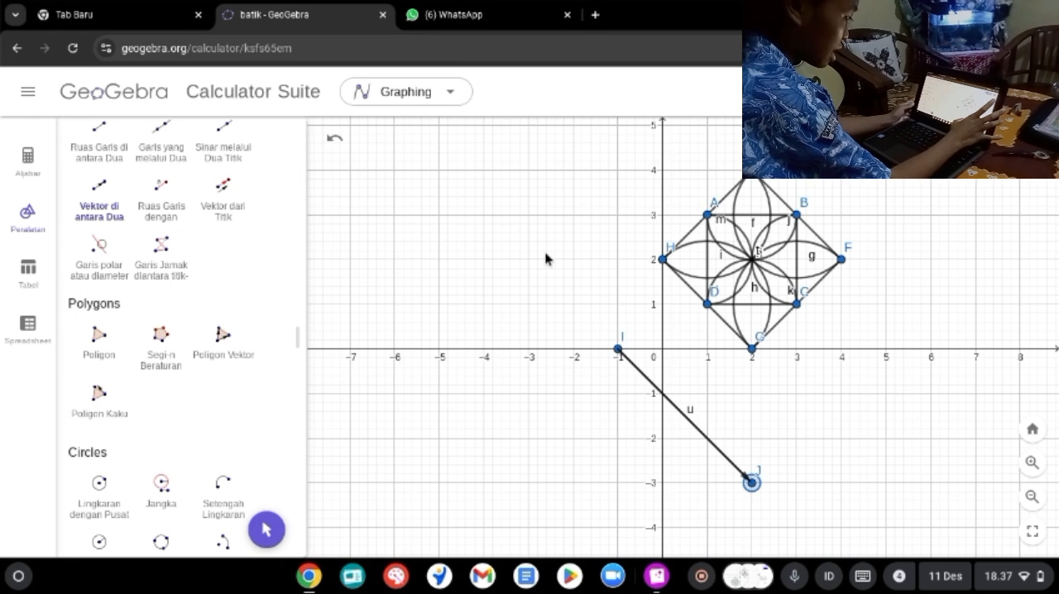
Step: Translate the whole flower motif by the vector u running from (-1, 0) to (2, -3)
{"action": "scroll", "coordinate": [166, 331], "scroll_direction": "down", "scroll_amount": 10}
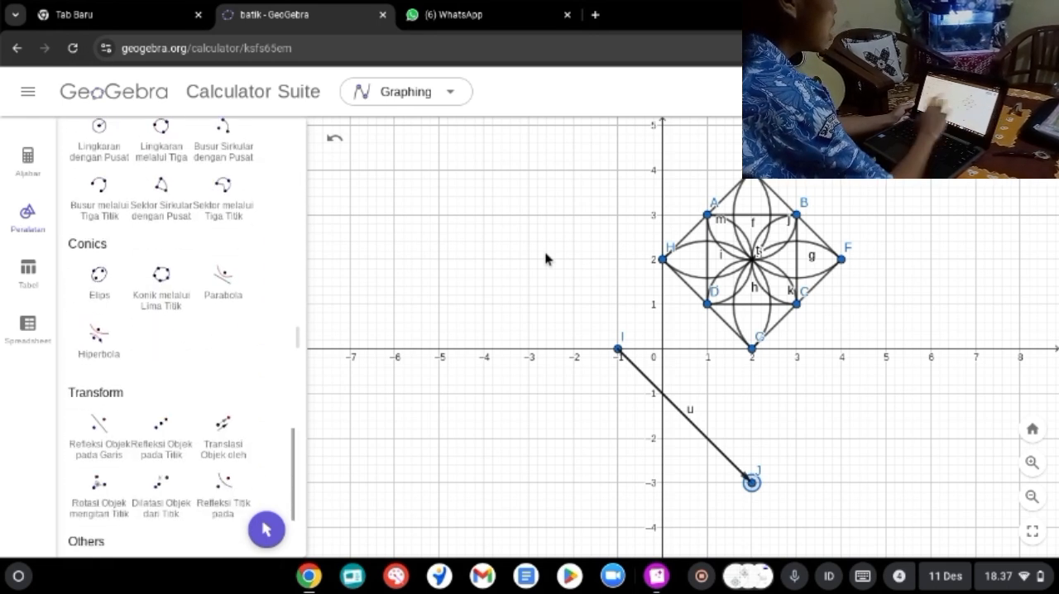
{"action": "scroll", "coordinate": [165, 331], "scroll_direction": "down", "scroll_amount": 4}
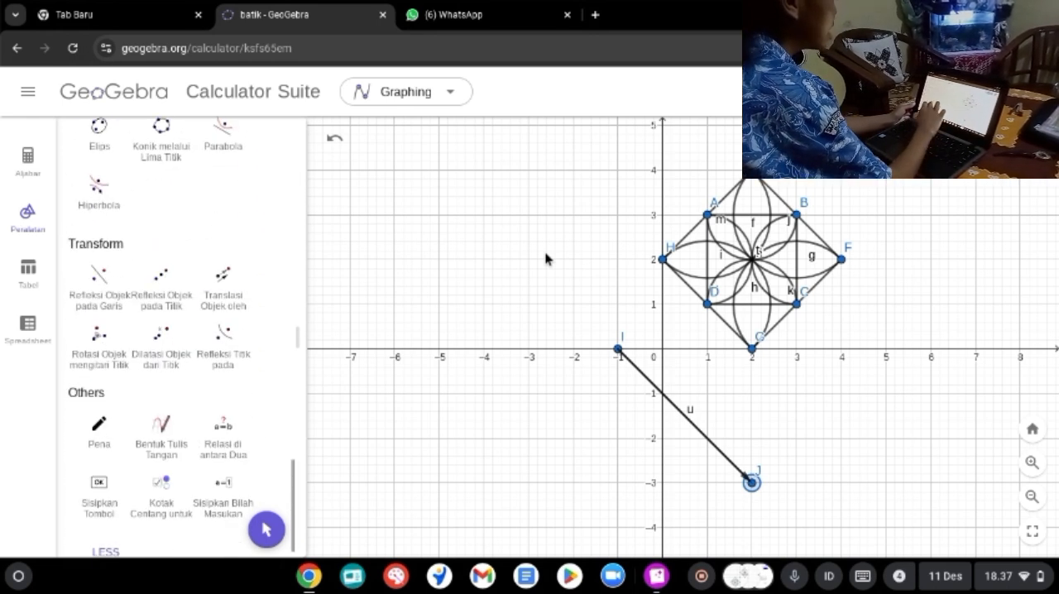
{"action": "left_click", "coordinate": [223, 285]}
{"action": "key", "text": "Escape"}
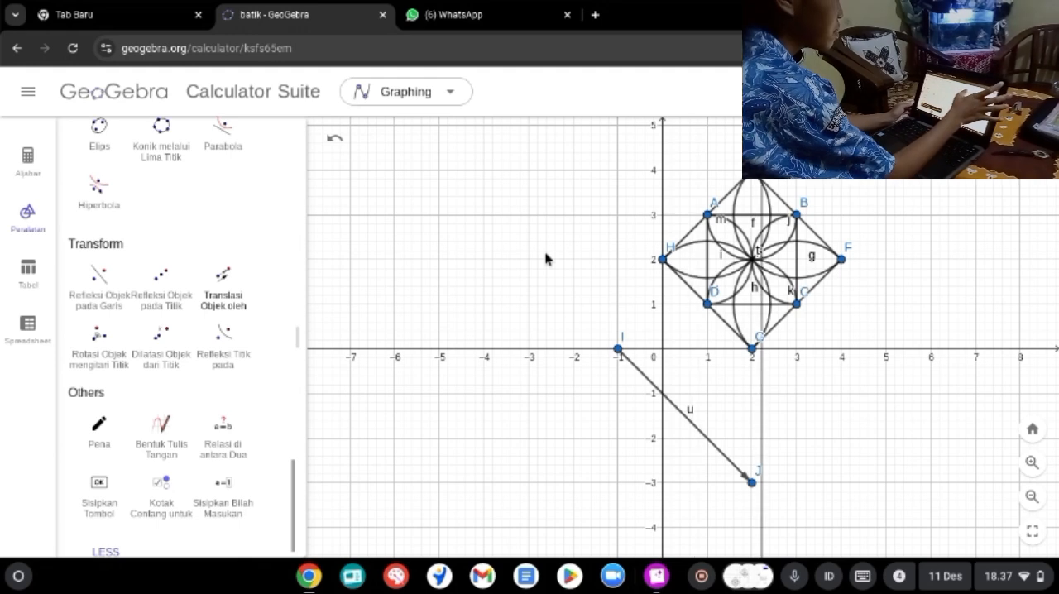
{"action": "left_click", "coordinate": [335, 139]}
{"action": "left_click_drag", "start_coordinate": [545, 259], "coordinate": [394, 333]}
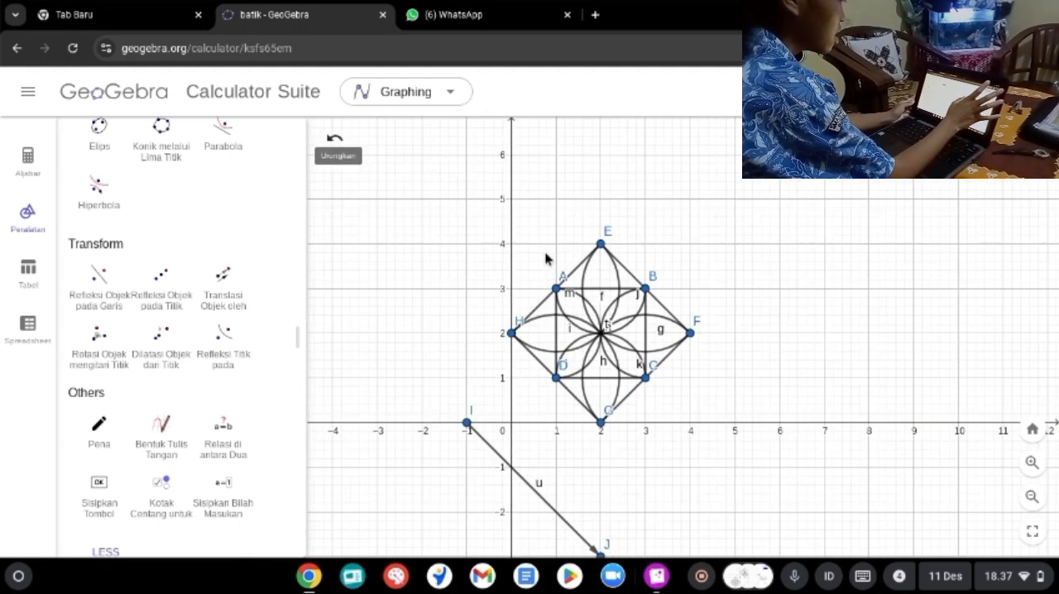
{"action": "left_click", "coordinate": [224, 285]}
{"action": "left_click_drag", "start_coordinate": [416, 248], "coordinate": [769, 411]}
{"action": "left_click_drag", "start_coordinate": [483, 198], "coordinate": [733, 431]}
{"action": "left_click", "coordinate": [534, 490]}
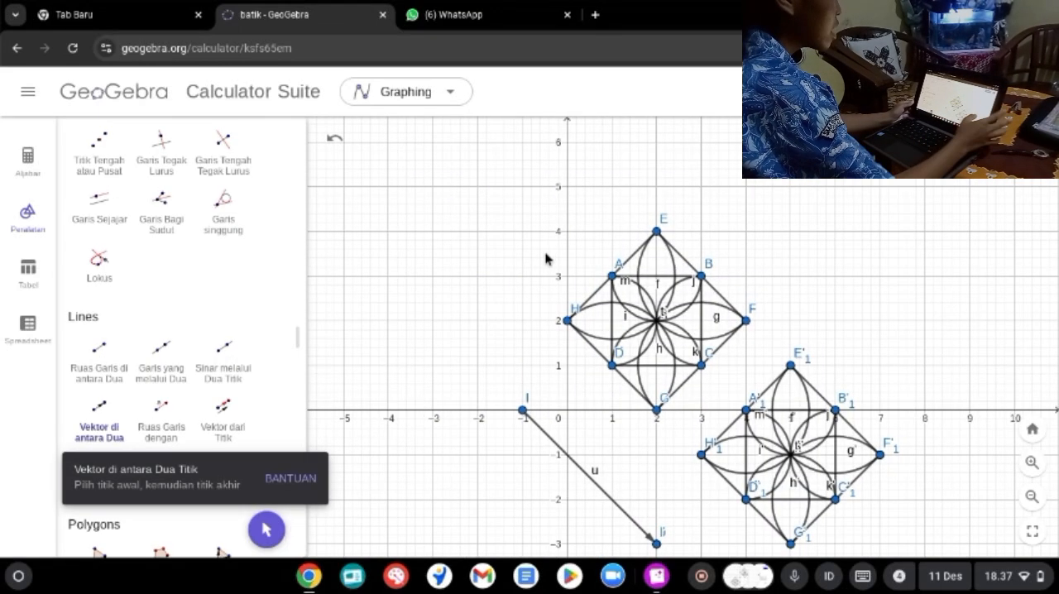
Step: Draw a vector from (-2, 2) to (-5, 5) beside the original motif
{"action": "left_click_drag", "start_coordinate": [465, 323], "coordinate": [433, 275]}
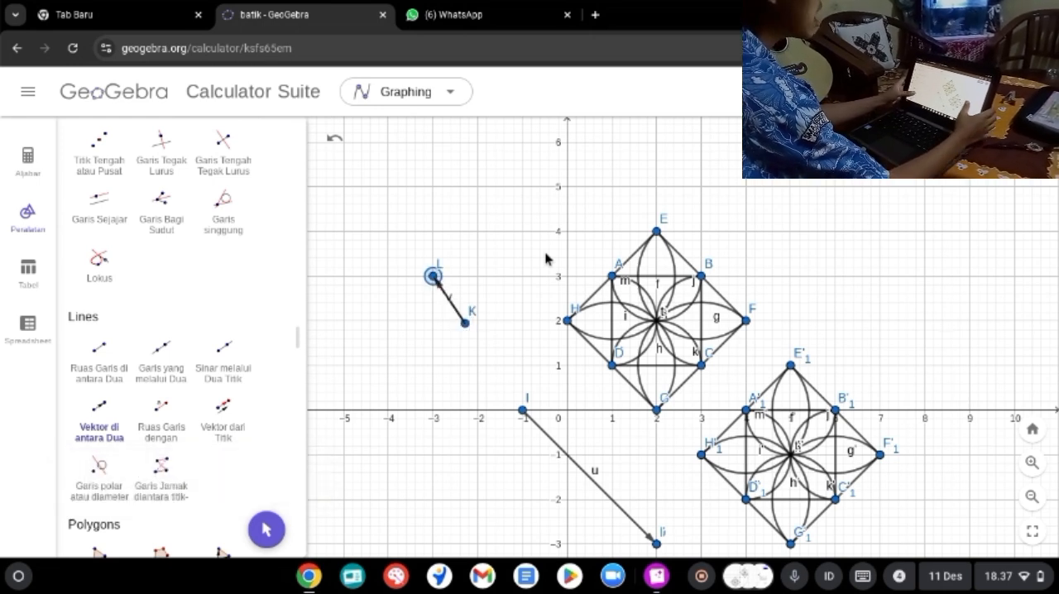
{"action": "key", "text": "ctrl+z"}
{"action": "left_click_drag", "start_coordinate": [477, 320], "coordinate": [344, 187]}
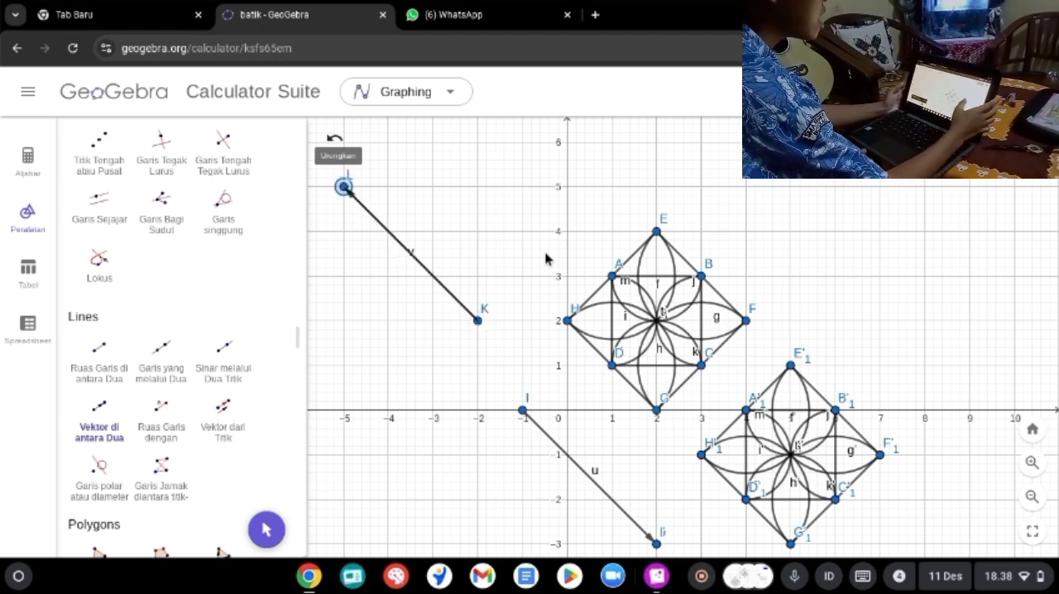
Step: Translate the whole original flower motif by the vector v running from (-2, 2) to (-5, 5)
{"action": "scroll", "coordinate": [182, 337], "scroll_direction": "down", "scroll_amount": 2}
{"action": "scroll", "coordinate": [182, 337], "scroll_direction": "down", "scroll_amount": 5}
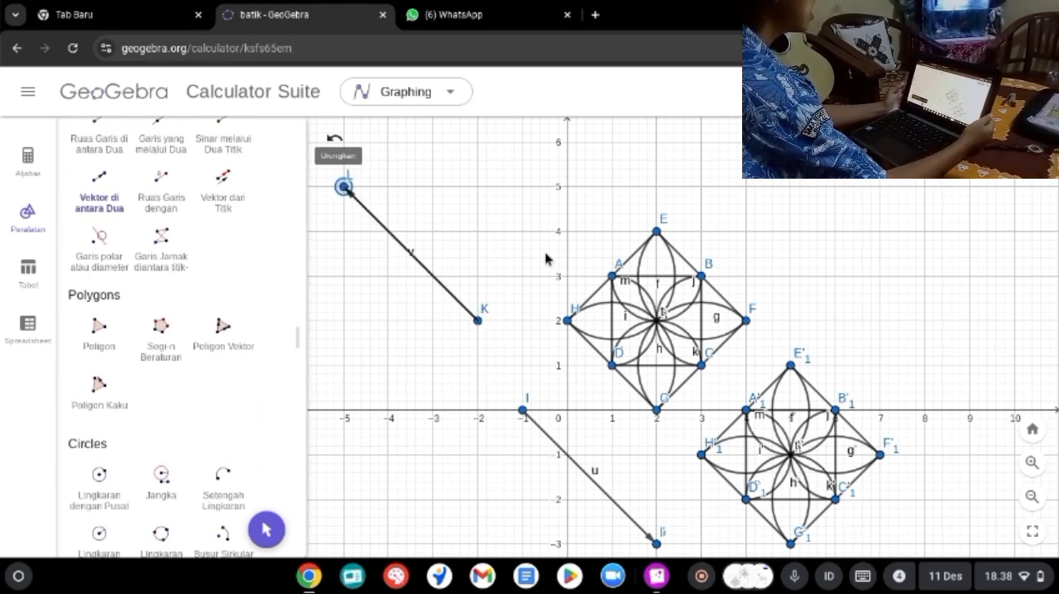
{"action": "scroll", "coordinate": [182, 337], "scroll_direction": "down", "scroll_amount": 3}
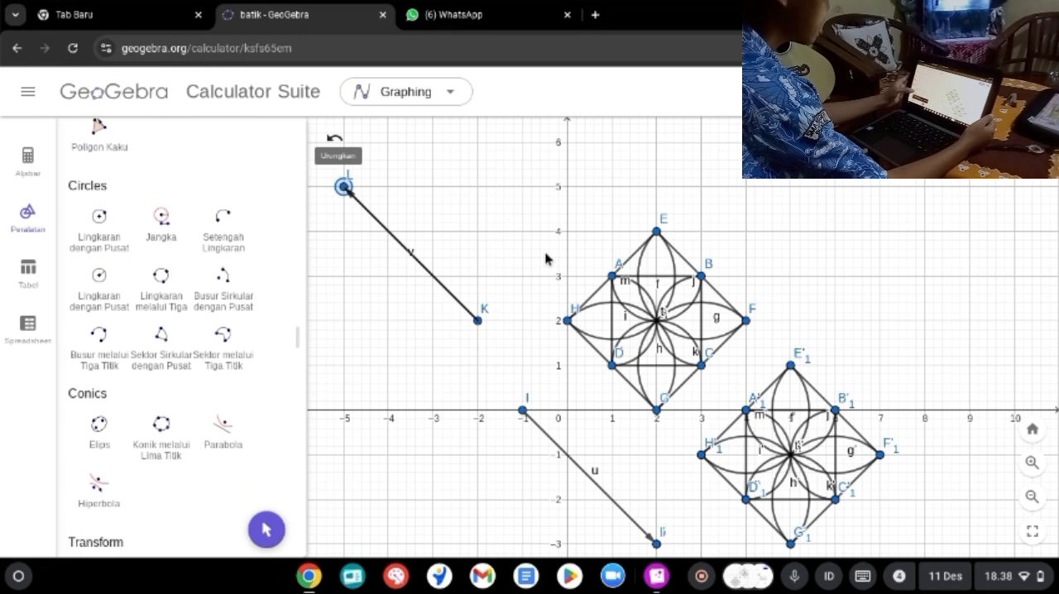
{"action": "scroll", "coordinate": [182, 337], "scroll_direction": "down", "scroll_amount": 2}
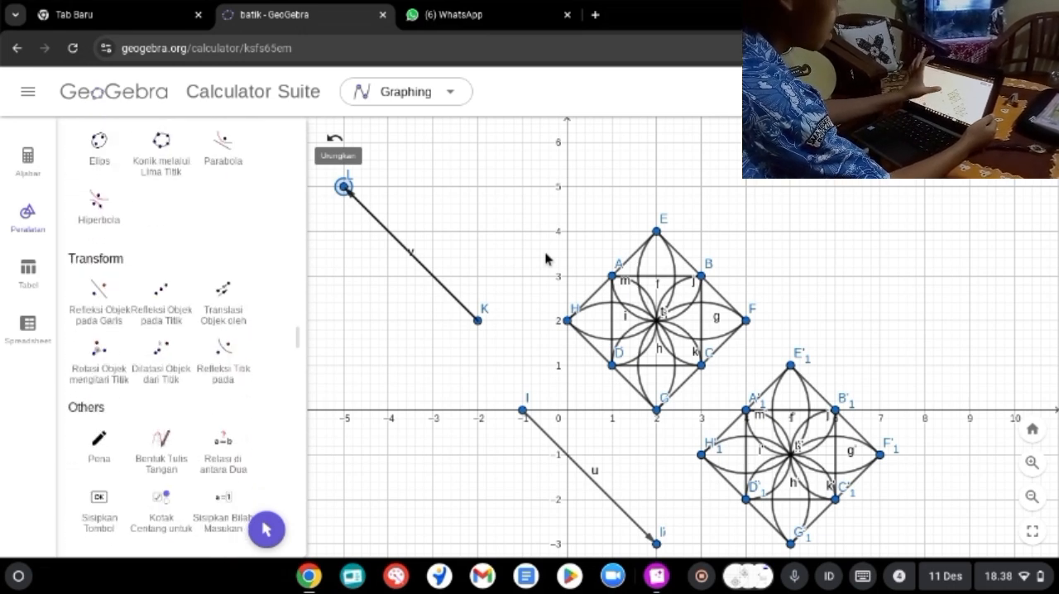
{"action": "left_click", "coordinate": [223, 265]}
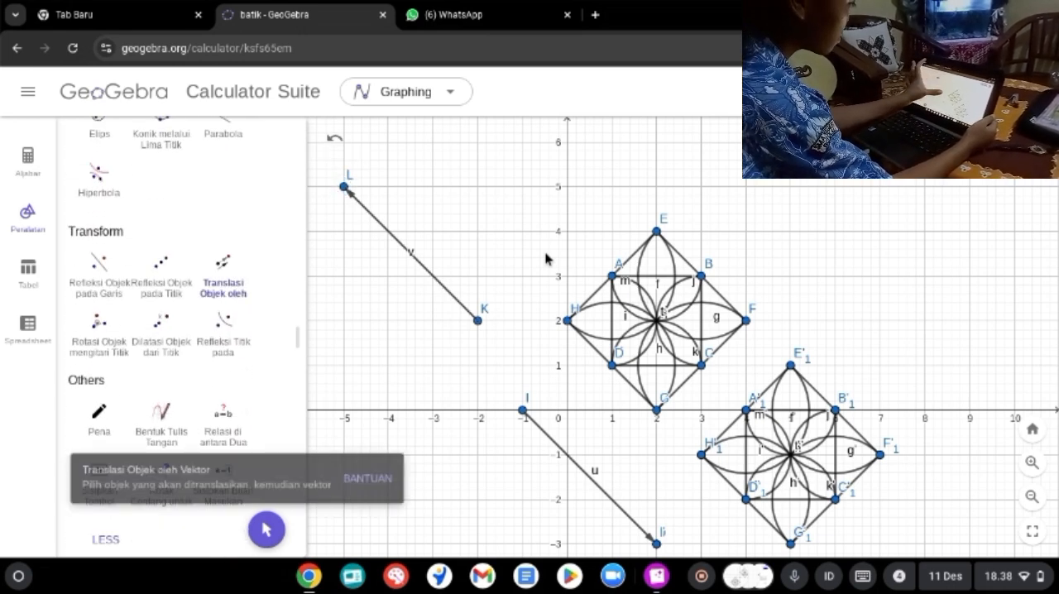
{"action": "left_click_drag", "start_coordinate": [780, 236], "coordinate": [733, 273]}
{"action": "mouse_move", "coordinate": [815, 170]}
{"action": "left_mouse_down"}
{"action": "mouse_move", "coordinate": [608, 371]}
{"action": "mouse_move", "coordinate": [551, 393]}
{"action": "mouse_move", "coordinate": [538, 414]}
{"action": "mouse_move", "coordinate": [736, 201]}
{"action": "mouse_move", "coordinate": [641, 303]}
{"action": "mouse_move", "coordinate": [669, 344]}
{"action": "left_mouse_up"}
{"action": "mouse_move", "coordinate": [771, 187]}
{"action": "left_mouse_down"}
{"action": "mouse_move", "coordinate": [719, 230]}
{"action": "mouse_move", "coordinate": [675, 328]}
{"action": "mouse_move", "coordinate": [577, 379]}
{"action": "mouse_move", "coordinate": [532, 418]}
{"action": "left_mouse_up"}
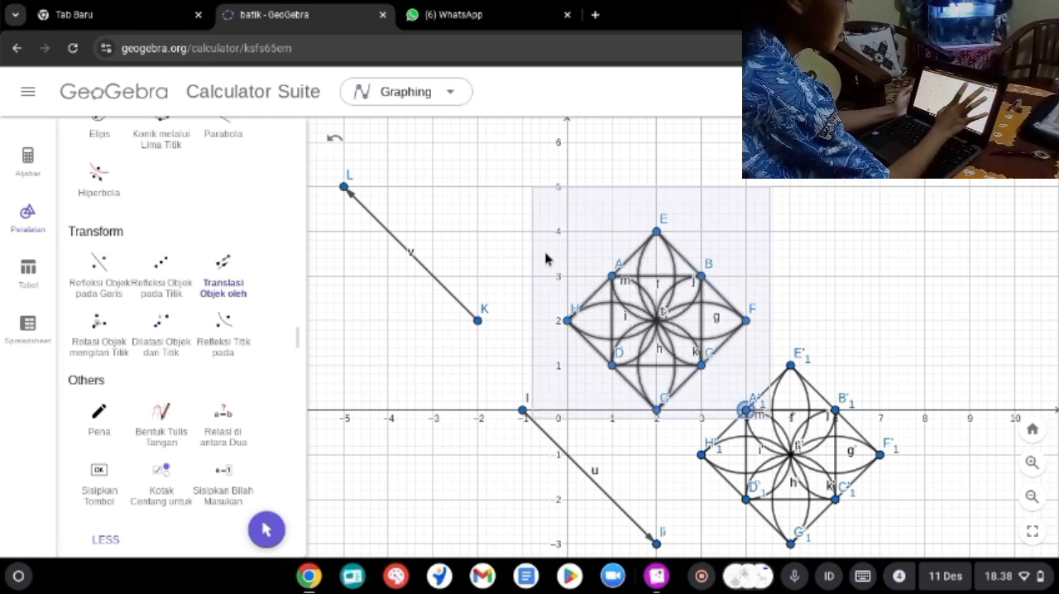
{"action": "left_click", "coordinate": [411, 254]}
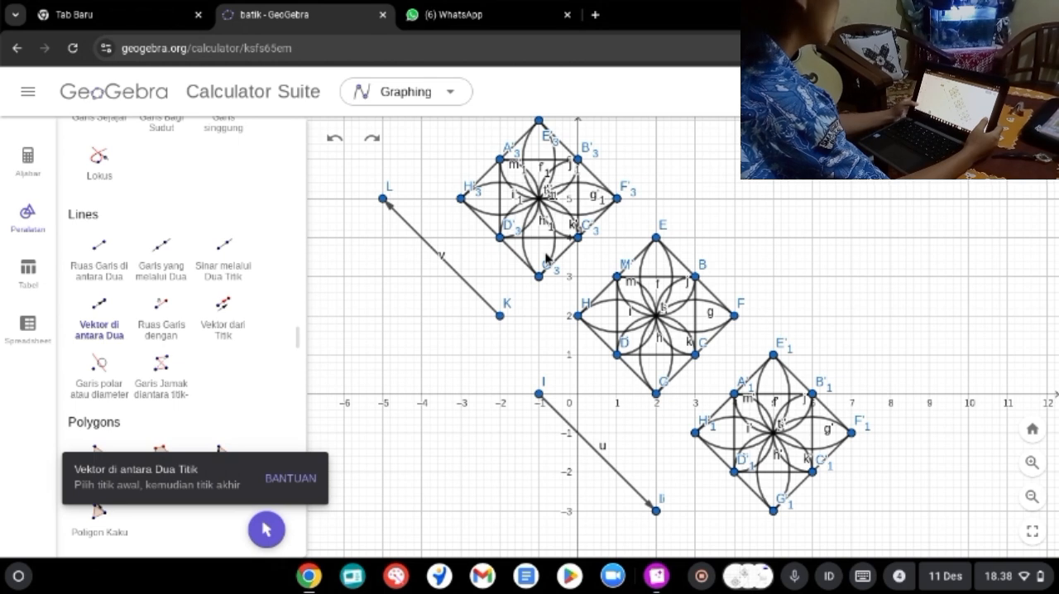
Step: Draw a vector from (-2, 0) to (-5, -3) and translate the original flower motif by it
{"action": "left_click_drag", "start_coordinate": [500, 394], "coordinate": [382, 511]}
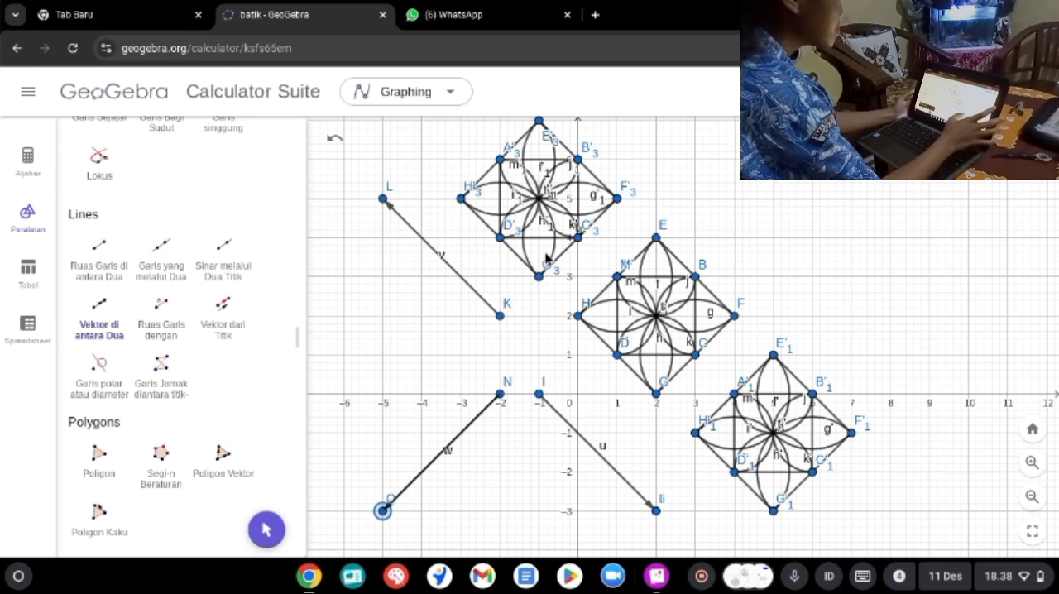
{"action": "scroll", "coordinate": [162, 331], "scroll_direction": "down", "scroll_amount": 5}
{"action": "scroll", "coordinate": [162, 331], "scroll_direction": "down", "scroll_amount": 6}
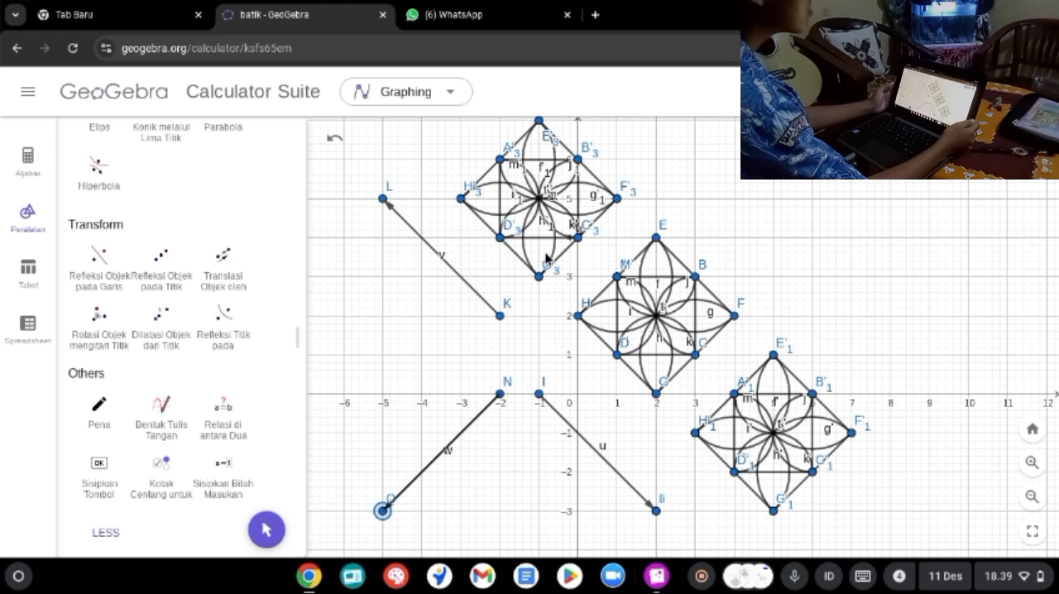
{"action": "left_click", "coordinate": [222, 261]}
{"action": "mouse_move", "coordinate": [768, 233]}
{"action": "left_mouse_down"}
{"action": "mouse_move", "coordinate": [699, 260]}
{"action": "mouse_move", "coordinate": [614, 321]}
{"action": "mouse_move", "coordinate": [552, 396]}
{"action": "left_mouse_up"}
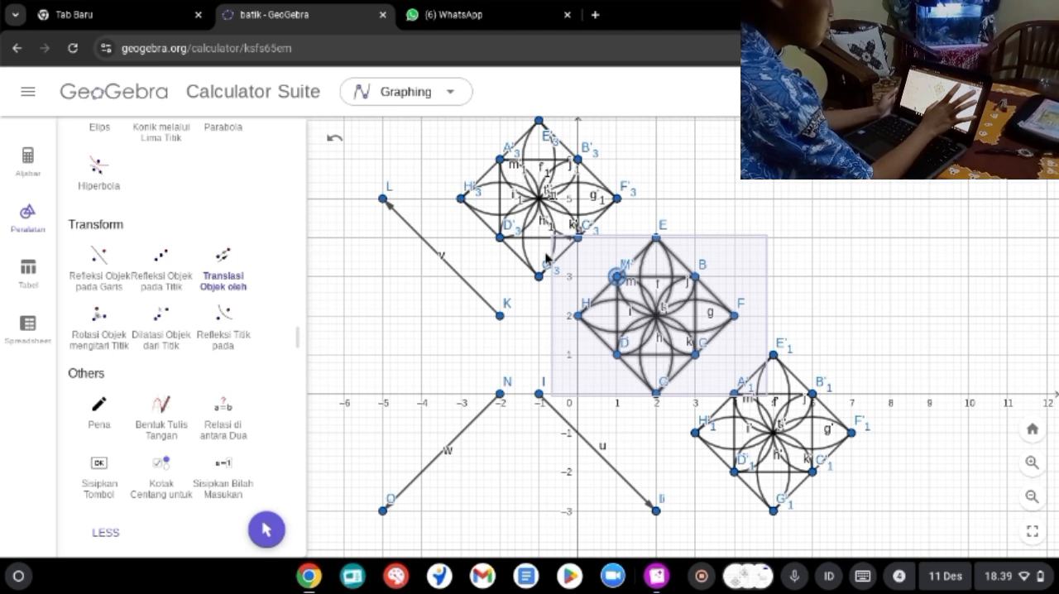
{"action": "left_click", "coordinate": [442, 452]}
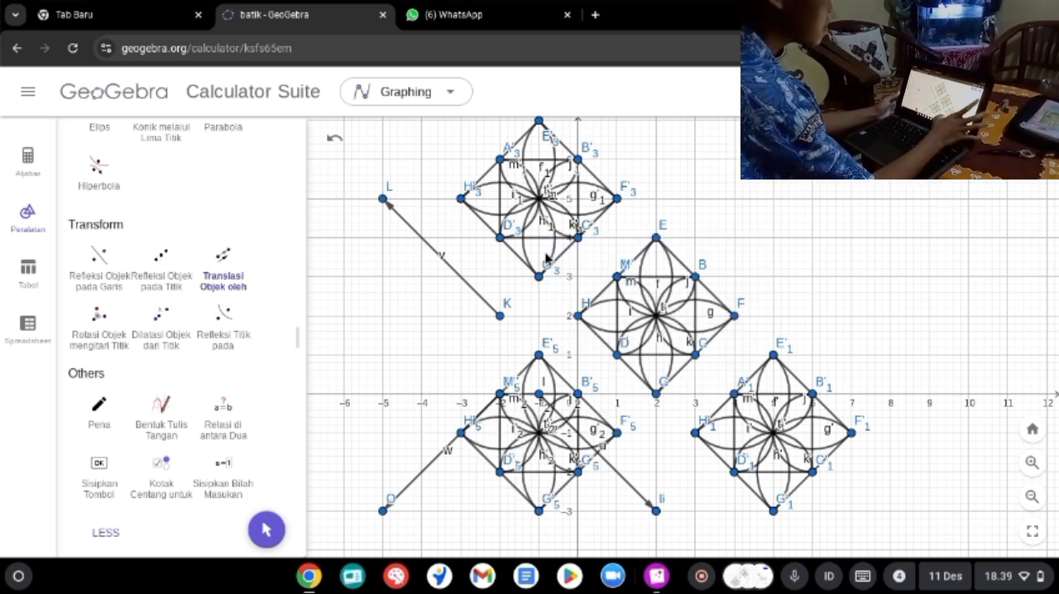
Step: Hide vector u and its endpoint J at (2, -3) by turning off Show Object in their settings
{"action": "left_click", "coordinate": [266, 530]}
{"action": "left_click", "coordinate": [627, 483]}
{"action": "left_click", "coordinate": [759, 367]}
{"action": "left_click", "coordinate": [699, 359]}
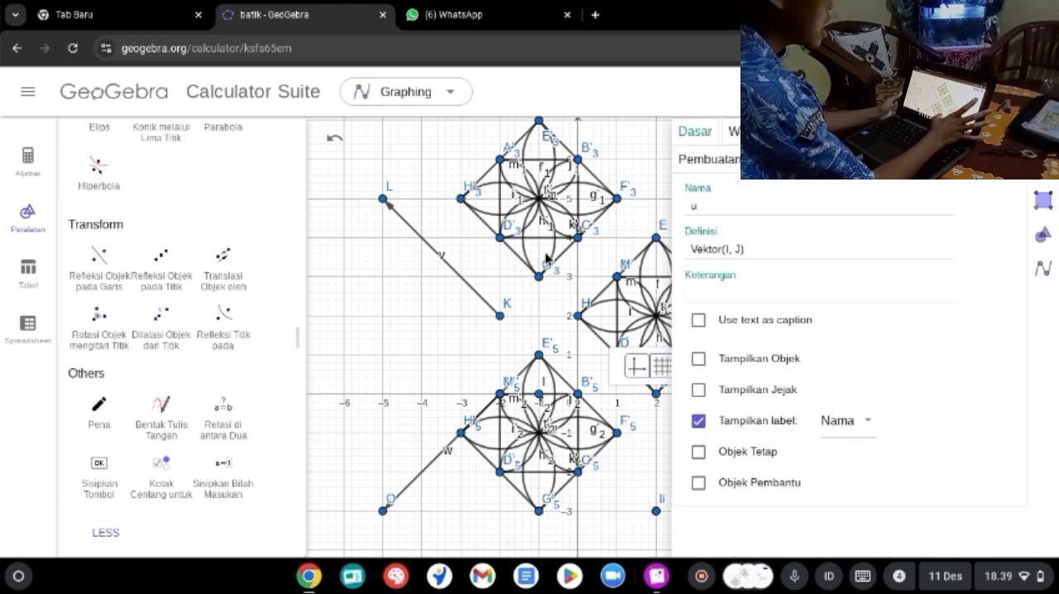
{"action": "left_click", "coordinate": [656, 512]}
{"action": "left_click", "coordinate": [817, 473]}
{"action": "left_click", "coordinate": [880, 538]}
{"action": "left_click", "coordinate": [699, 359]}
Step: Hide vector w and its endpoint O at (-5, -3) by turning off Show Object in their settings
{"action": "left_click", "coordinate": [440, 454]}
{"action": "left_click", "coordinate": [602, 367]}
{"action": "left_click", "coordinate": [665, 471]}
{"action": "left_click", "coordinate": [699, 359]}
{"action": "left_click", "coordinate": [384, 511]}
{"action": "left_click", "coordinate": [544, 474]}
{"action": "left_click", "coordinate": [607, 537]}
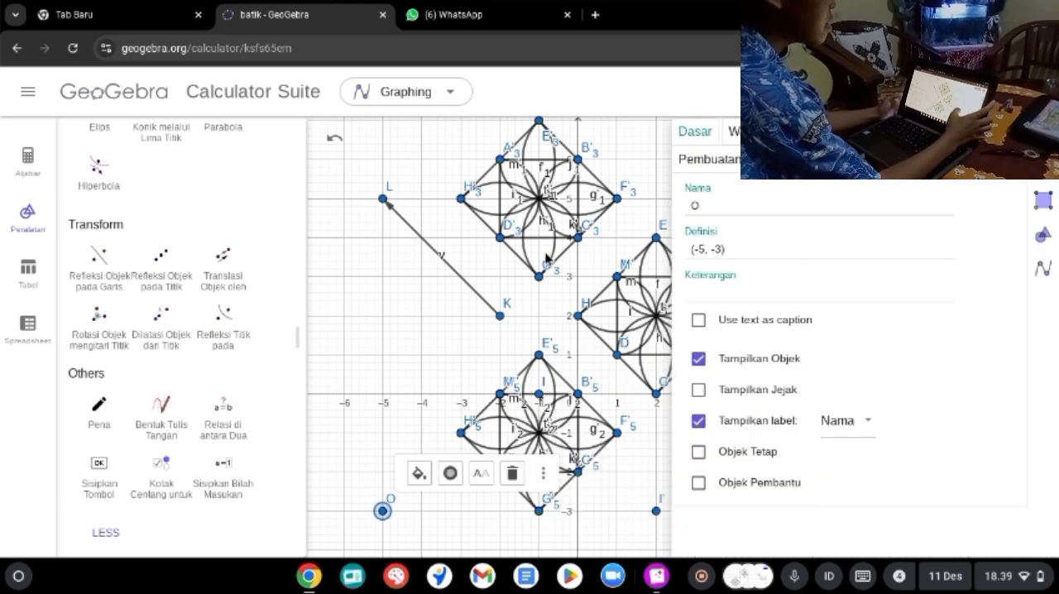
Step: Draw a vector from (4, 3) to (7, 6) beside the original motif
{"action": "scroll", "coordinate": [182, 331], "scroll_direction": "up", "scroll_amount": 5}
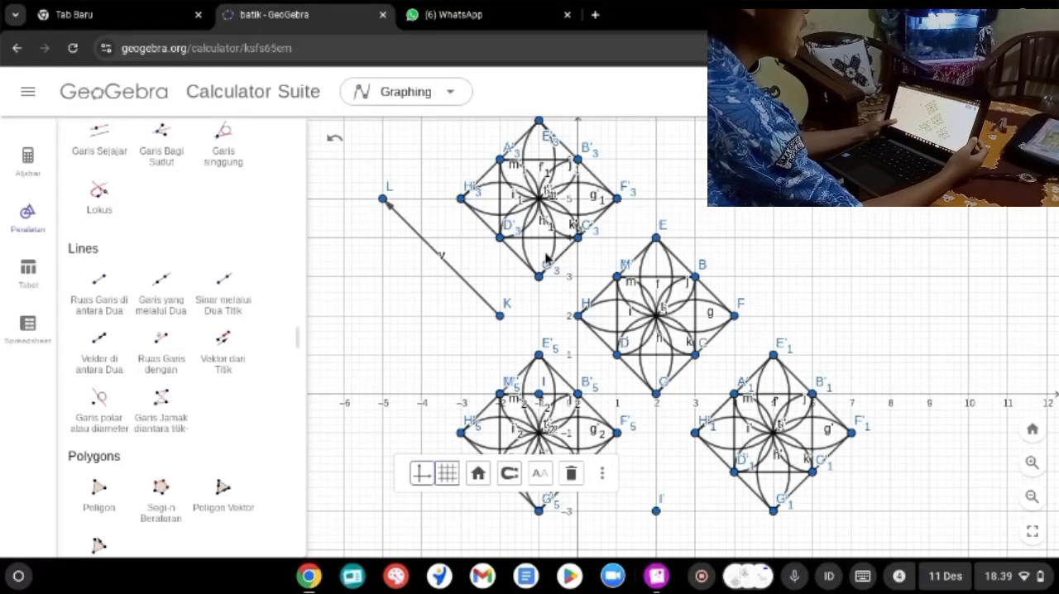
{"action": "scroll", "coordinate": [182, 331], "scroll_direction": "up", "scroll_amount": 4}
{"action": "scroll", "coordinate": [182, 331], "scroll_direction": "down", "scroll_amount": 4}
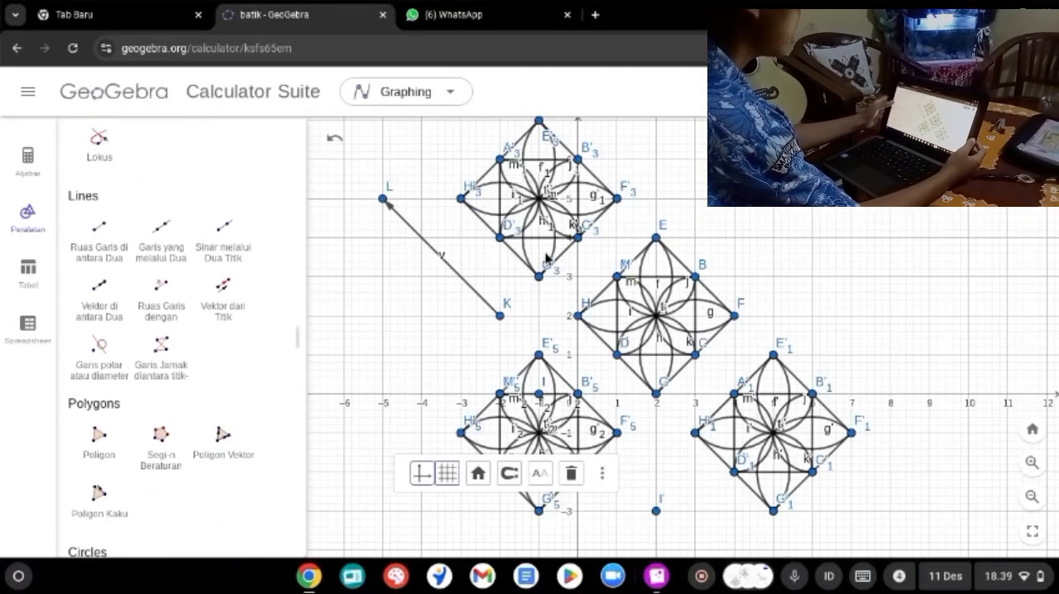
{"action": "left_click", "coordinate": [100, 284]}
{"action": "left_click", "coordinate": [734, 276]}
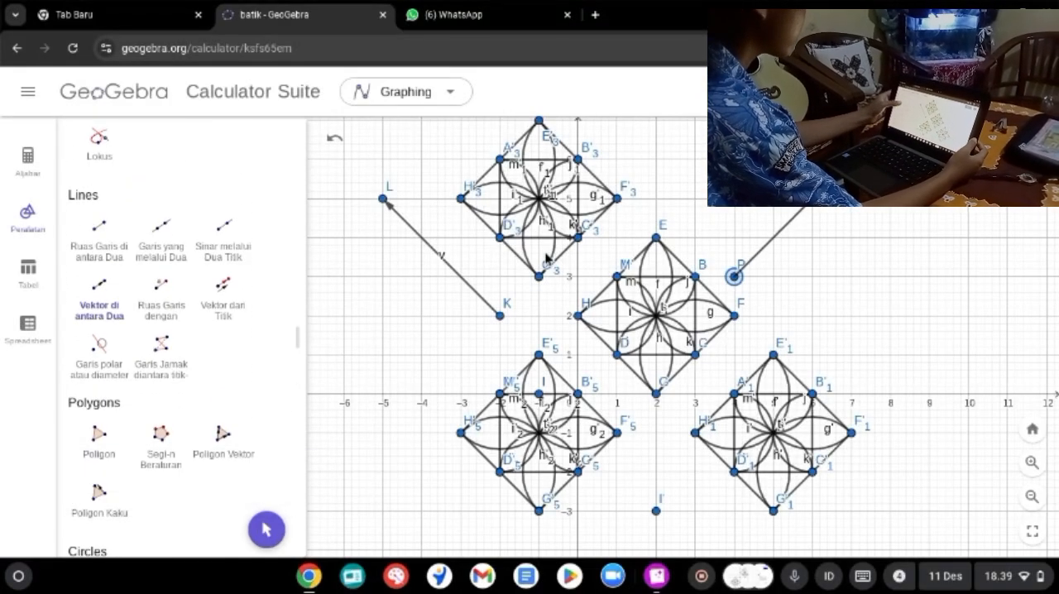
{"action": "left_click", "coordinate": [852, 159]}
Step: Translate the original flower motif by the vector running from (4, 3) to (7, 6)
{"action": "scroll", "coordinate": [183, 332], "scroll_direction": "down", "scroll_amount": 6}
{"action": "scroll", "coordinate": [182, 331], "scroll_direction": "down", "scroll_amount": 3}
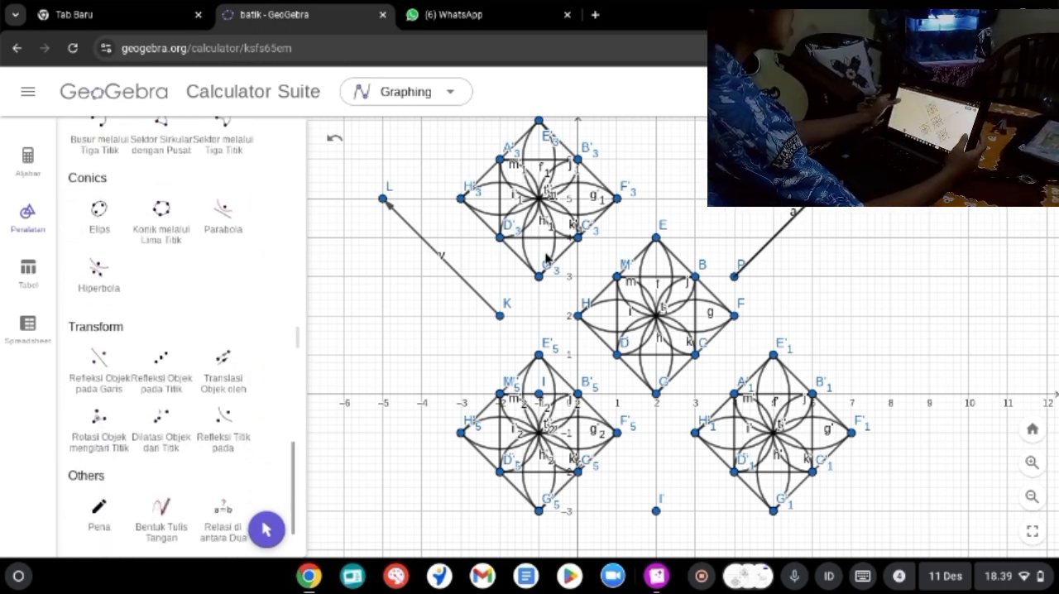
{"action": "left_click", "coordinate": [223, 339]}
{"action": "scroll", "coordinate": [183, 331], "scroll_direction": "down", "scroll_amount": 2}
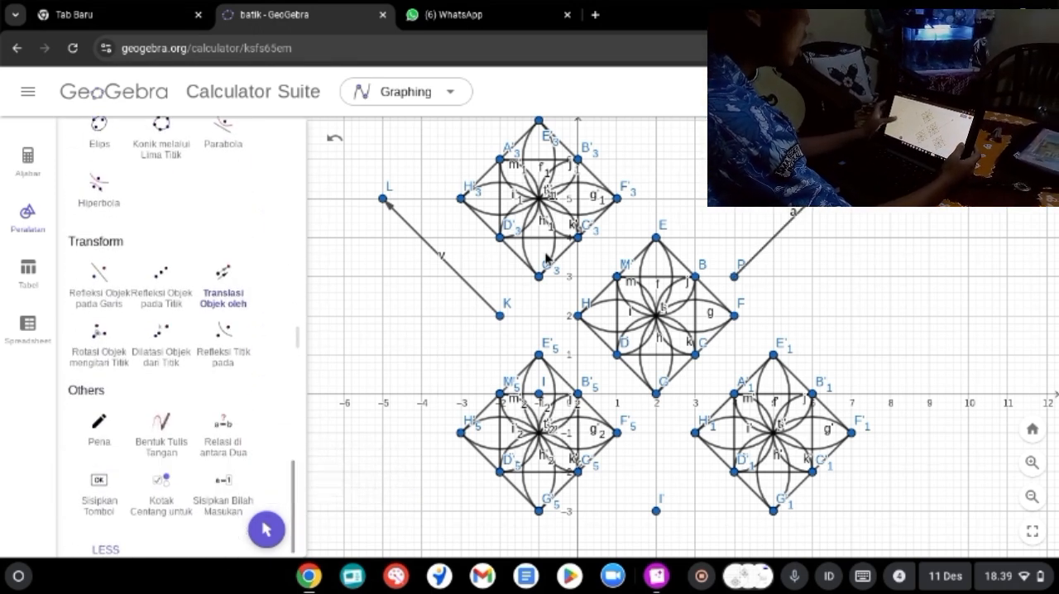
{"action": "left_click_drag", "start_coordinate": [727, 220], "coordinate": [607, 369]}
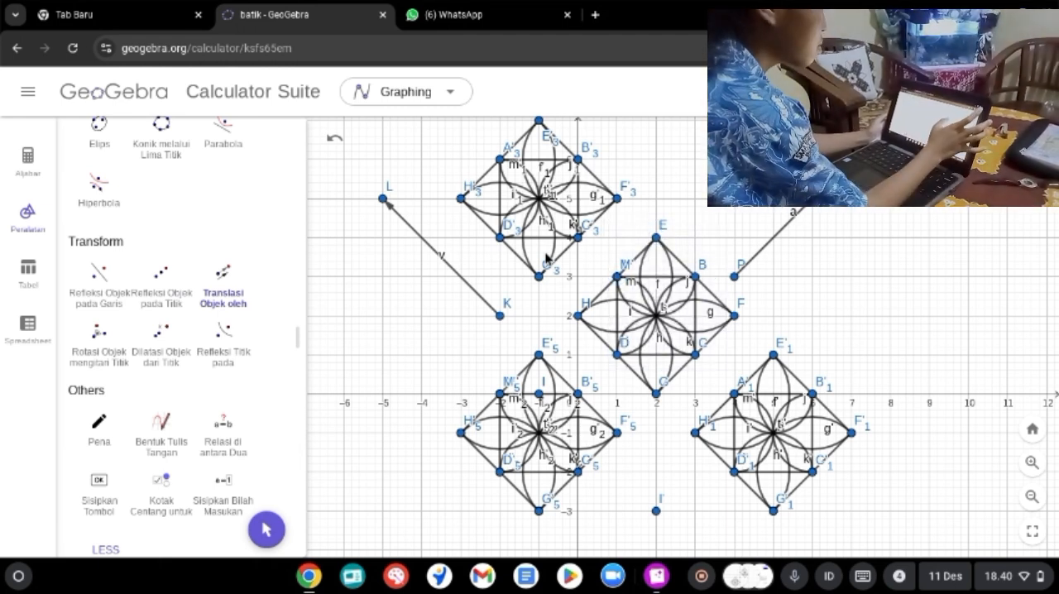
{"action": "left_click_drag", "start_coordinate": [814, 244], "coordinate": [592, 326]}
{"action": "left_click_drag", "start_coordinate": [760, 165], "coordinate": [569, 403]}
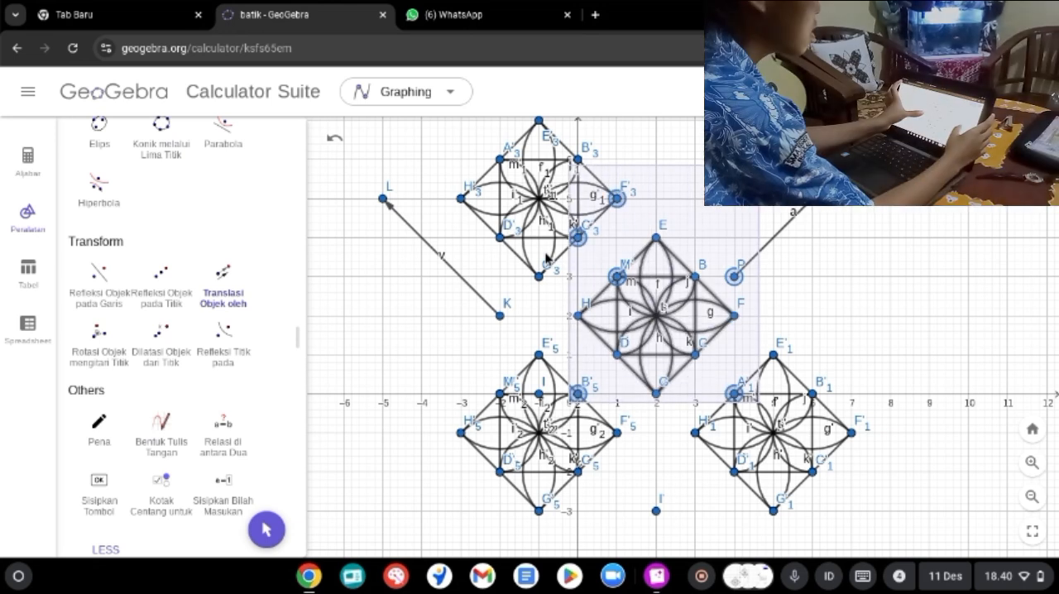
{"action": "left_click", "coordinate": [782, 229]}
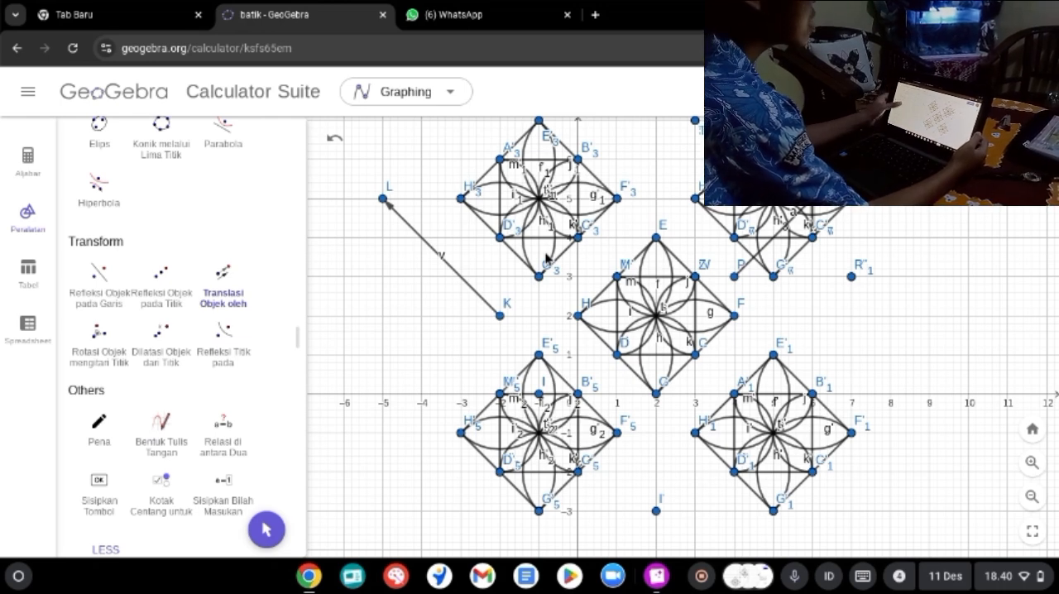
Step: Delete the stray point beyond the motif copy made with the (4, 3) to (7, 6) vector
{"action": "key", "text": "Escape"}
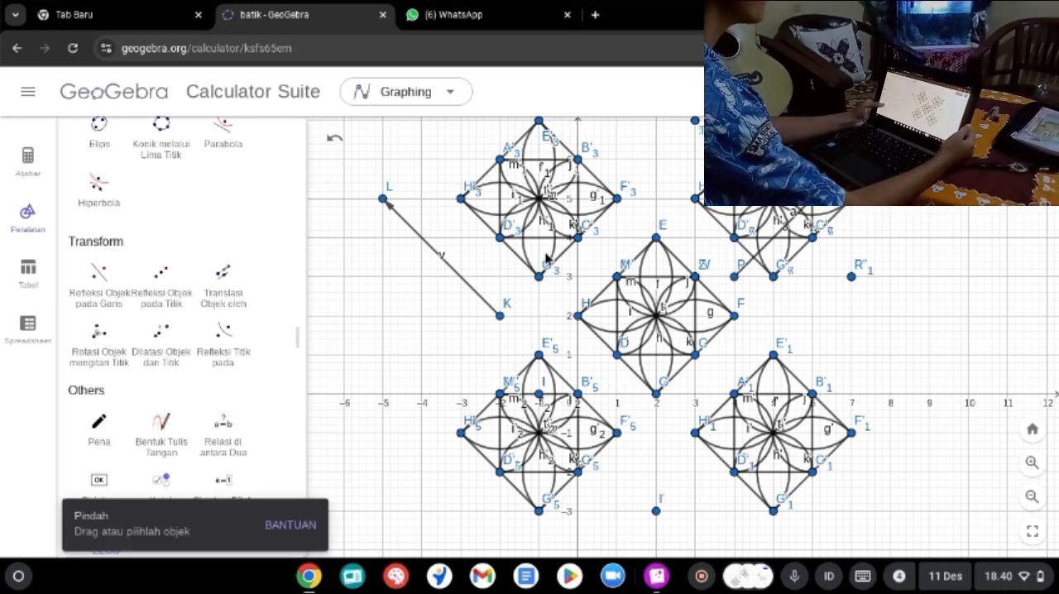
{"action": "scroll", "coordinate": [626, 299], "scroll_direction": "down", "scroll_amount": 1}
{"action": "scroll", "coordinate": [546, 259], "scroll_direction": "down", "scroll_amount": 1}
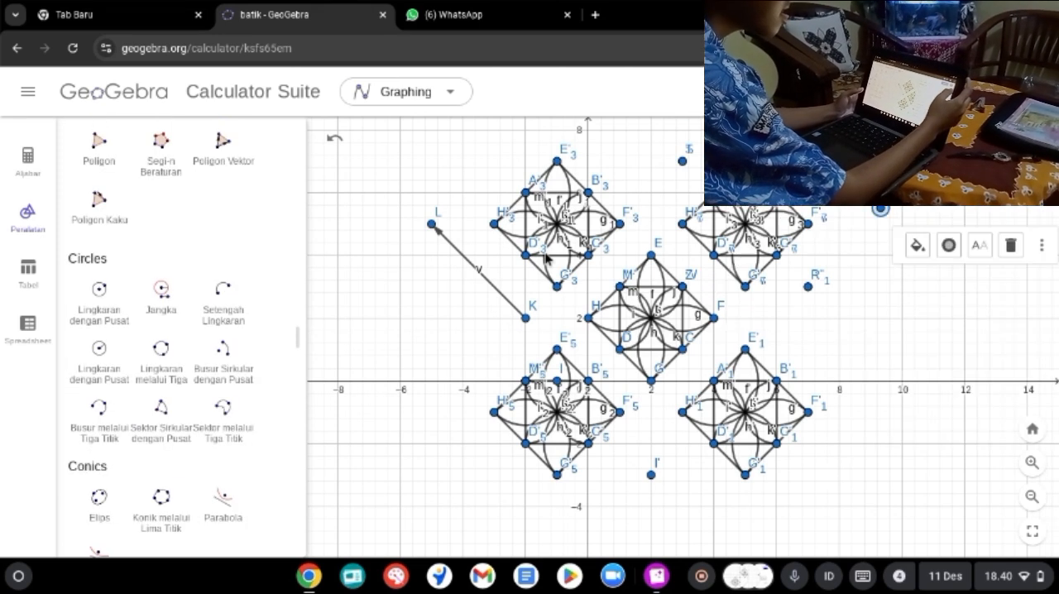
{"action": "key", "text": "Delete"}
{"action": "left_click", "coordinate": [547, 258]}
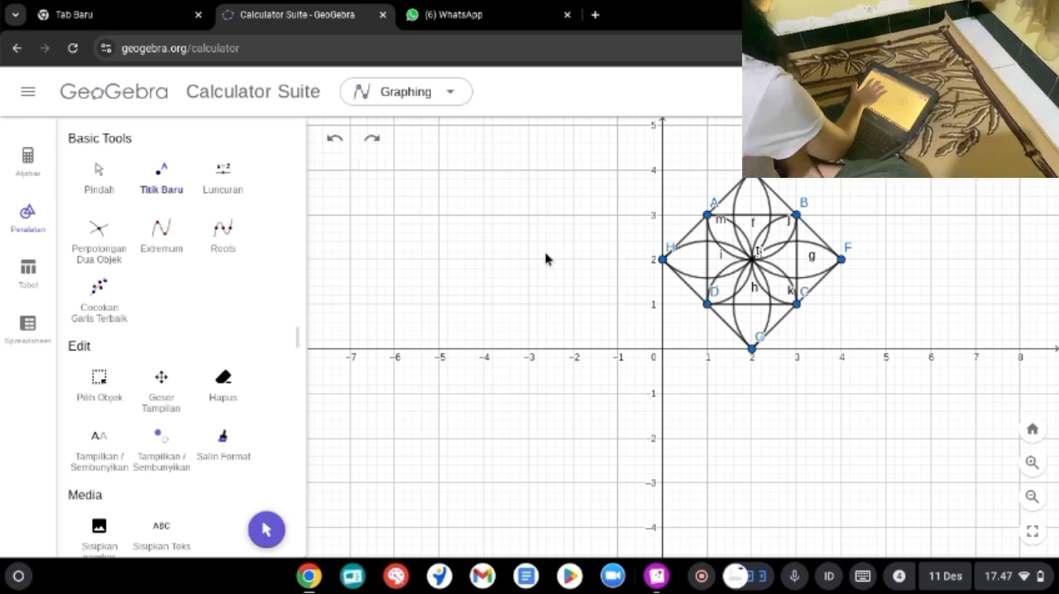
Step: Place a point at the origin and reflect the original flower motif about that point
{"action": "left_click", "coordinate": [662, 349]}
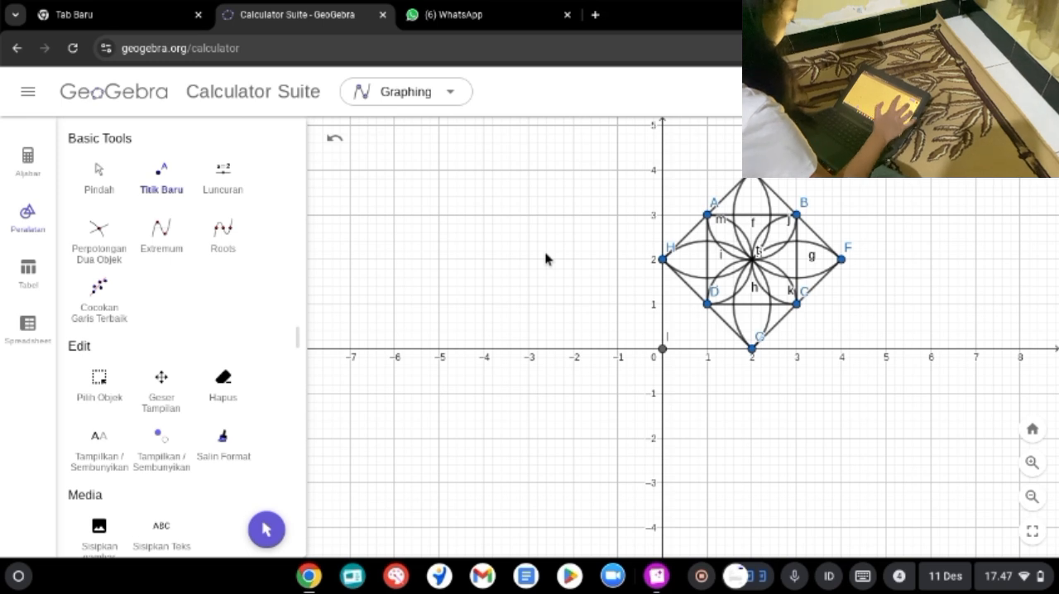
{"action": "scroll", "coordinate": [160, 339], "scroll_direction": "down", "scroll_amount": 10}
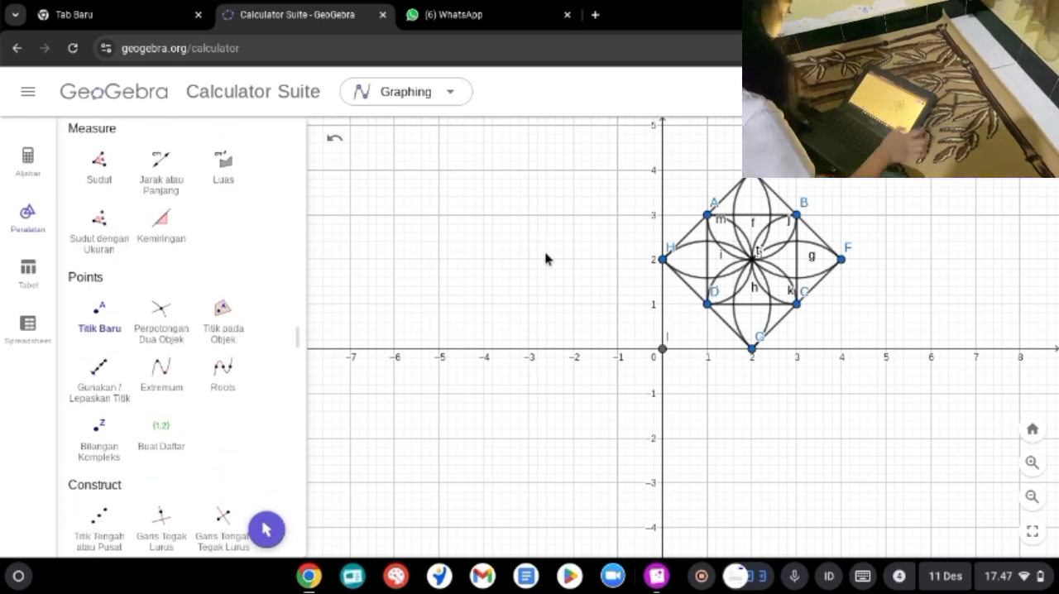
{"action": "scroll", "coordinate": [160, 339], "scroll_direction": "down", "scroll_amount": 12}
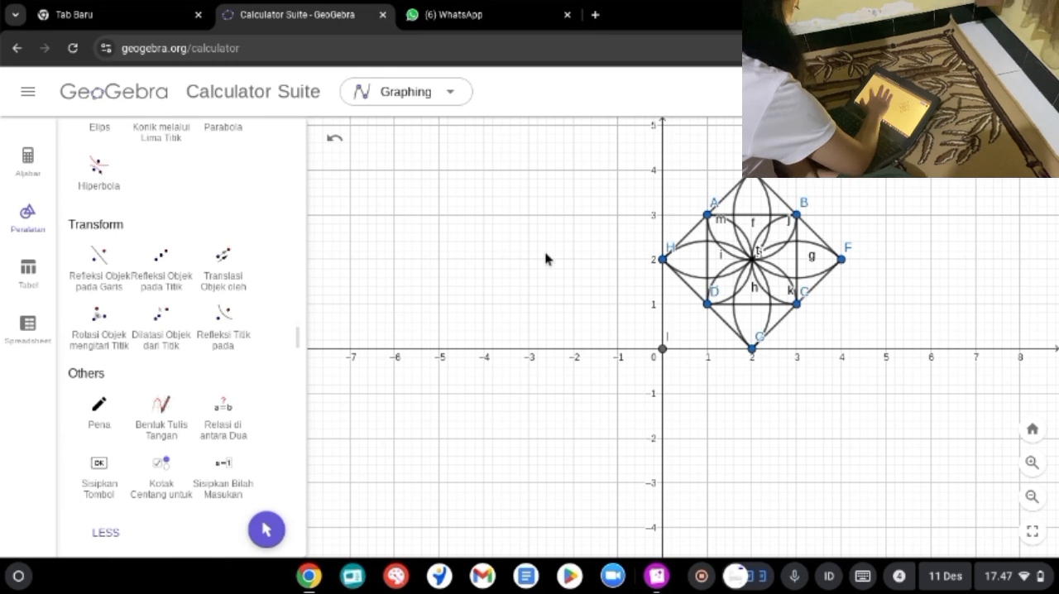
{"action": "left_click", "coordinate": [161, 265]}
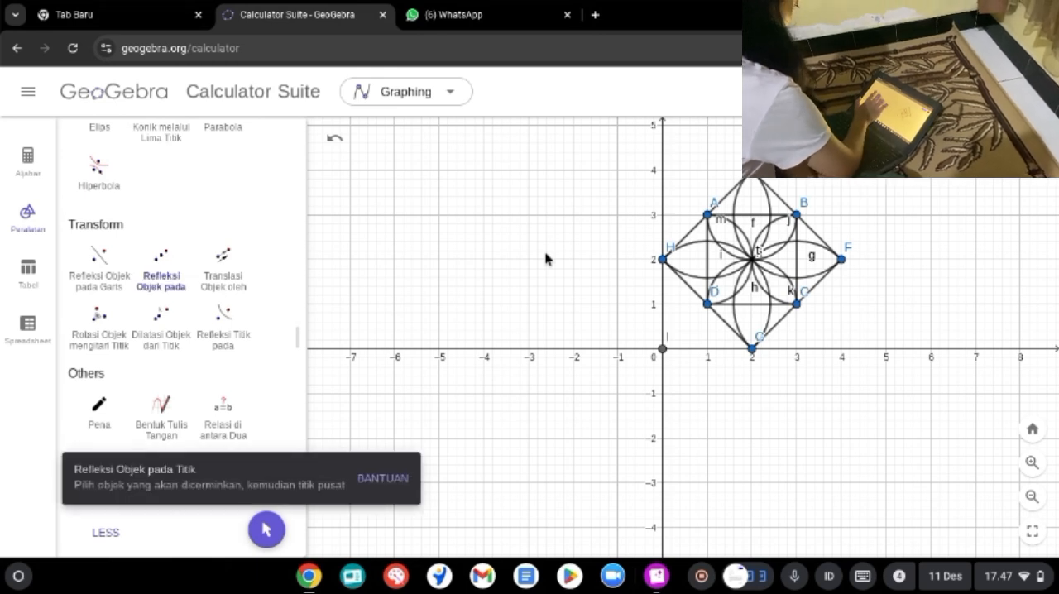
{"action": "mouse_move", "coordinate": [609, 155]}
{"action": "left_mouse_down"}
{"action": "mouse_move", "coordinate": [859, 290]}
{"action": "mouse_move", "coordinate": [878, 371]}
{"action": "left_mouse_up"}
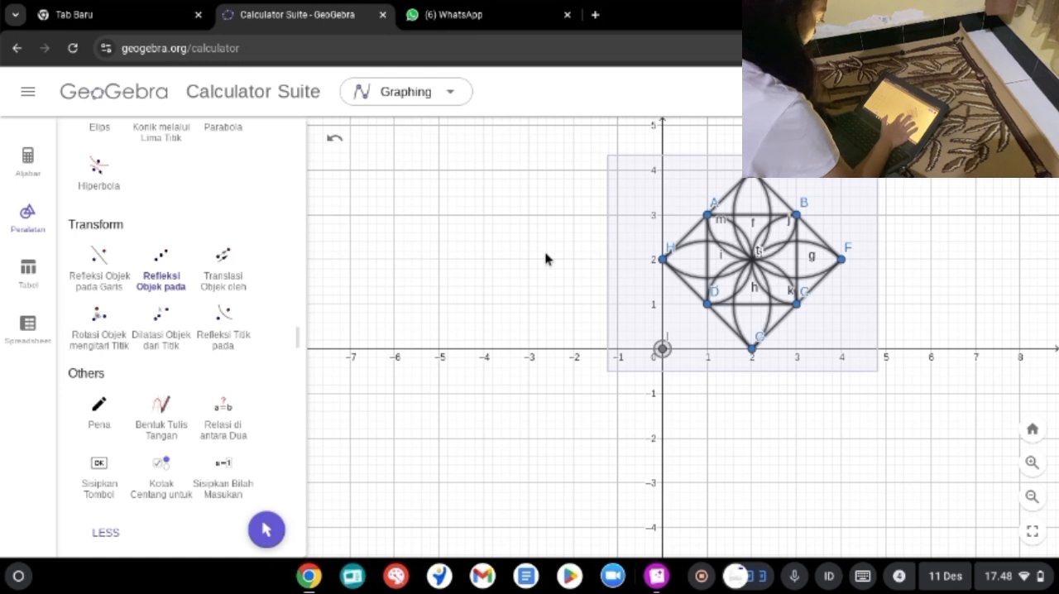
{"action": "left_click", "coordinate": [662, 349]}
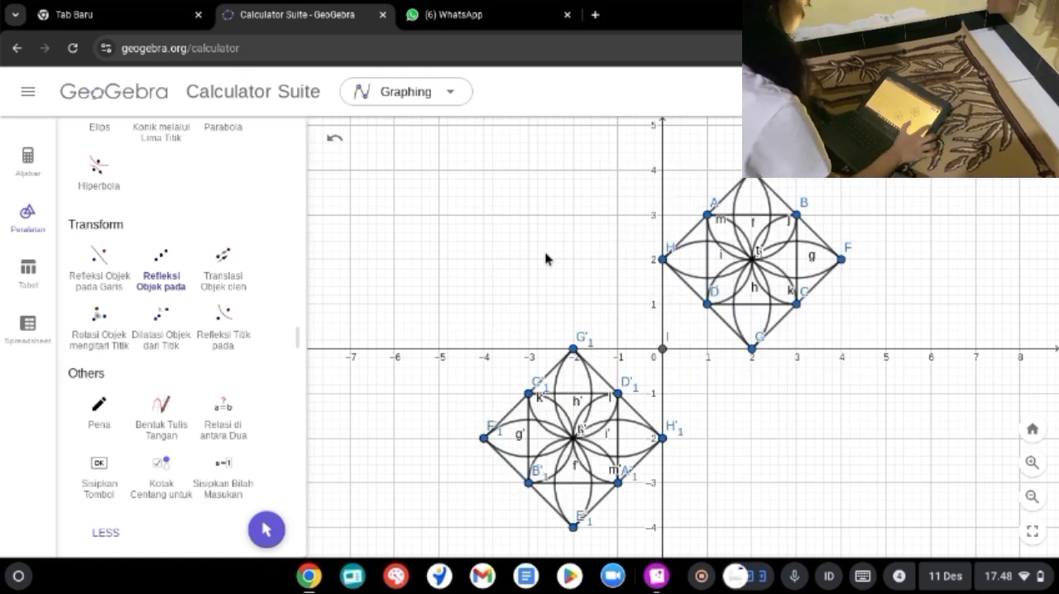
Step: Place a new point at (4, 0) on the x-axis
{"action": "scroll", "coordinate": [162, 331], "scroll_direction": "up", "scroll_amount": 10}
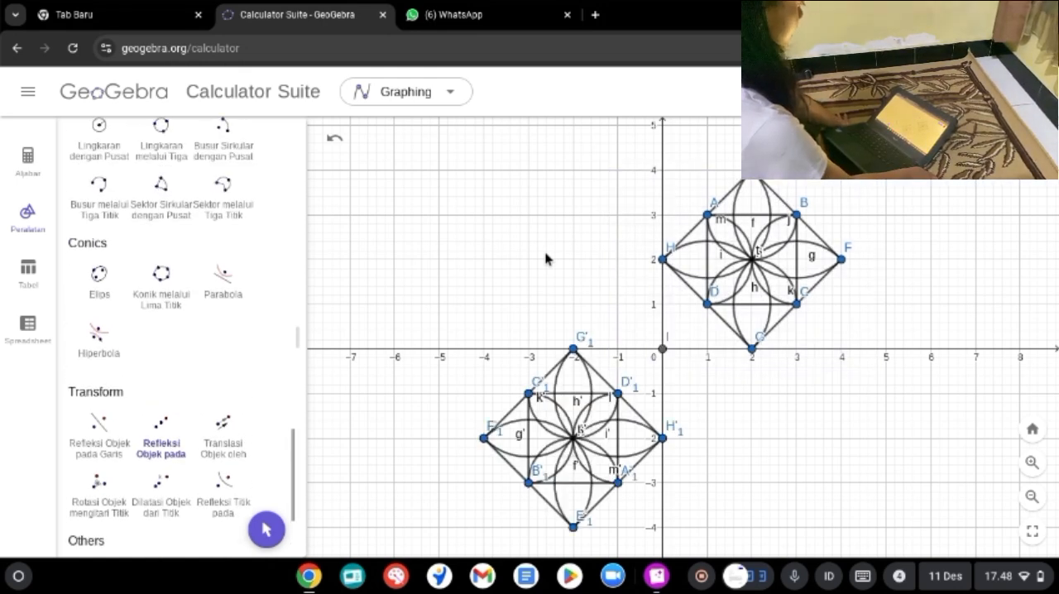
{"action": "scroll", "coordinate": [182, 331], "scroll_direction": "up", "scroll_amount": 10}
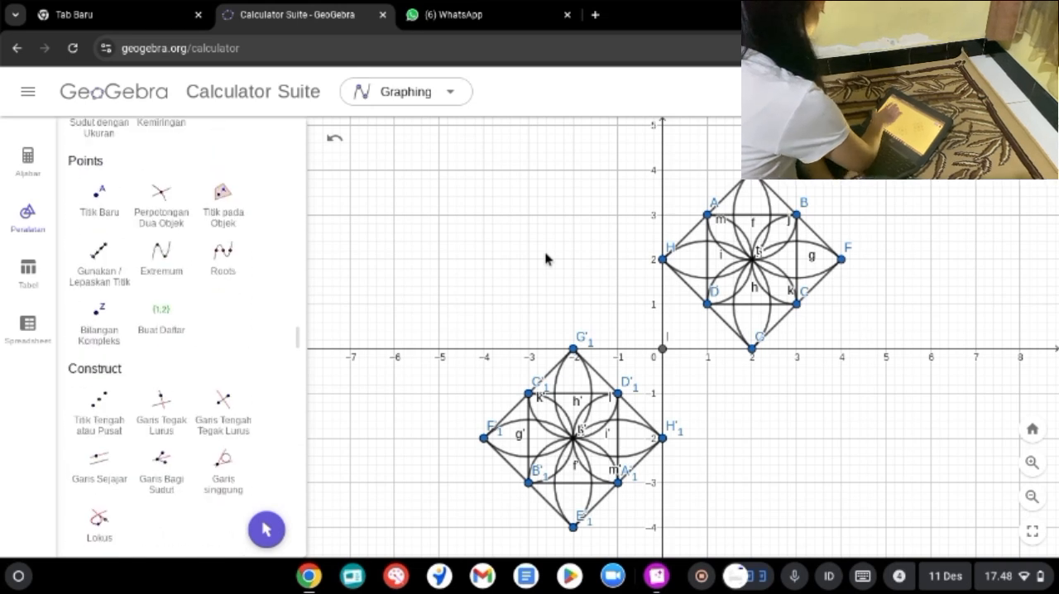
{"action": "left_click", "coordinate": [161, 178]}
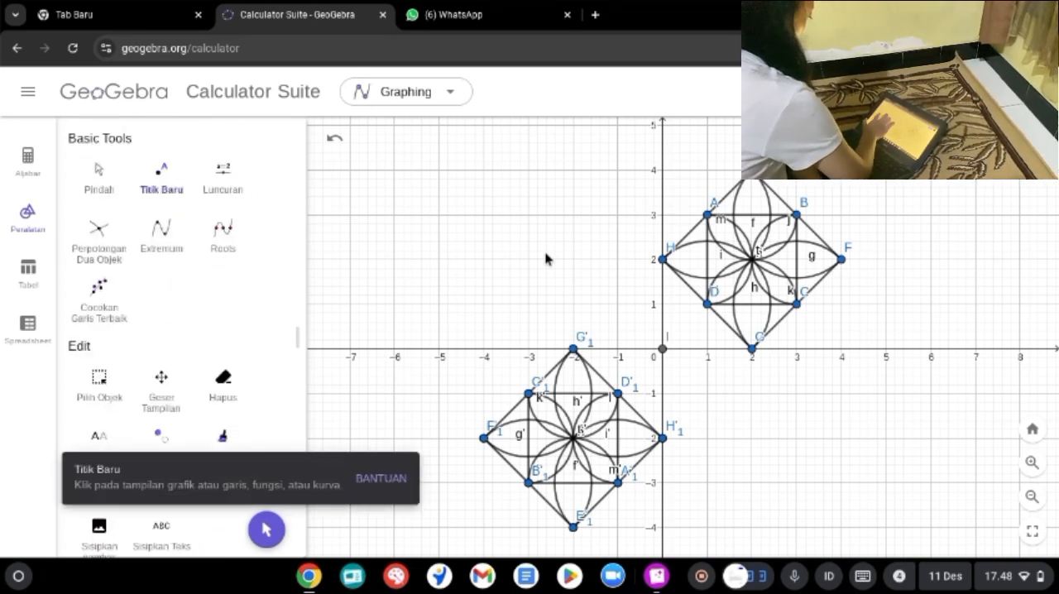
{"action": "left_click", "coordinate": [848, 349]}
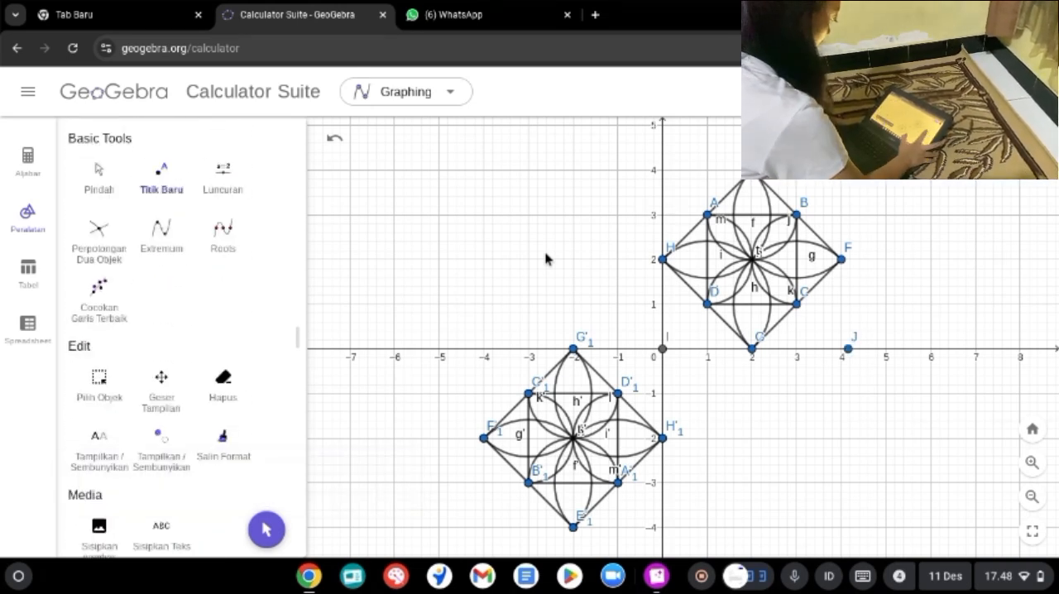
{"action": "left_click", "coordinate": [335, 138]}
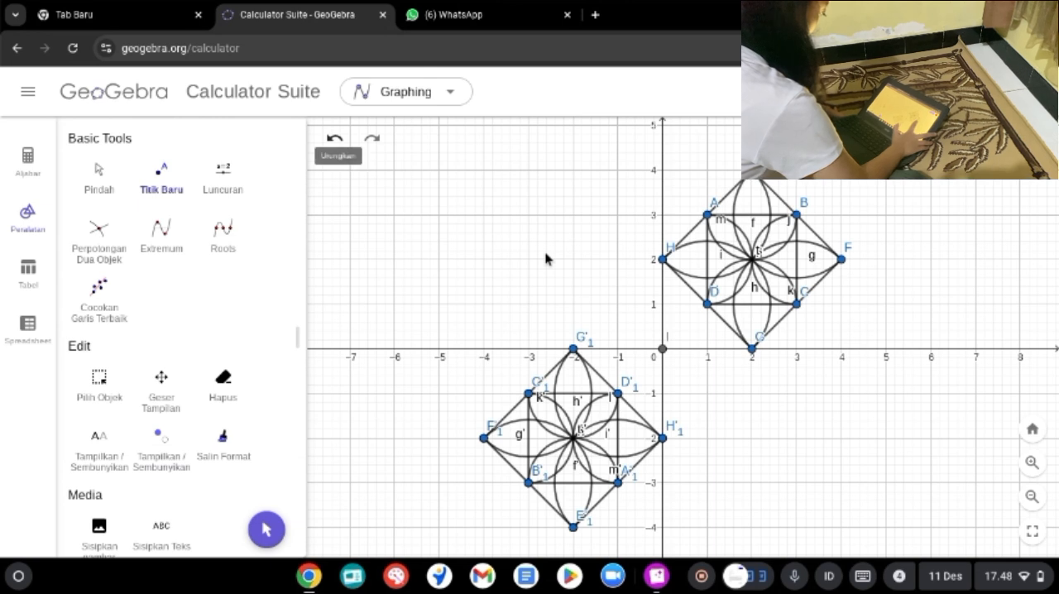
{"action": "key", "text": "ctrl+y"}
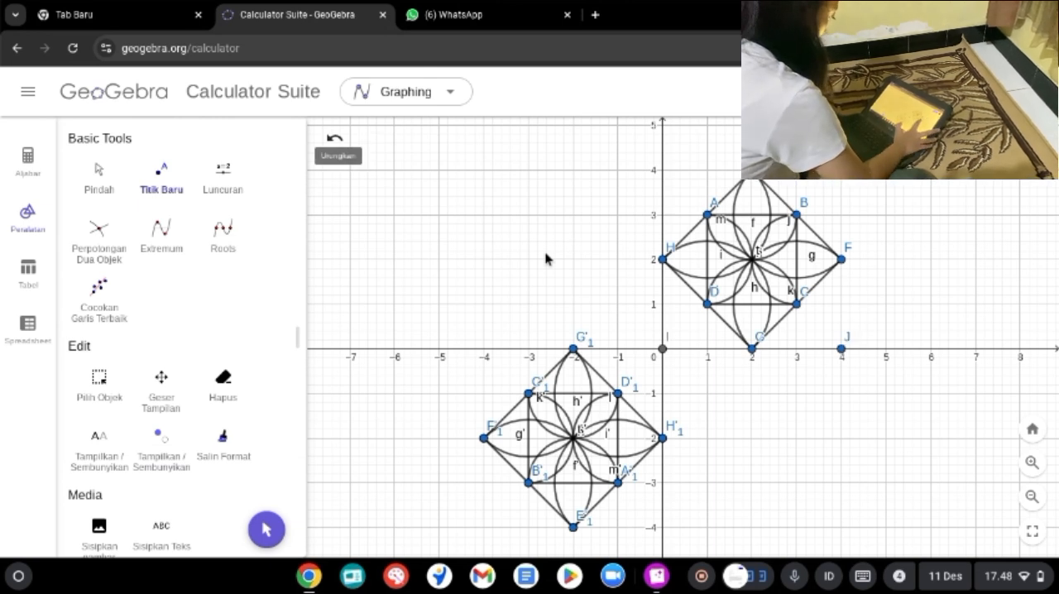
Step: Reflect the original flower motif about the point at (4, 0)
{"action": "scroll", "coordinate": [161, 331], "scroll_direction": "down", "scroll_amount": 10}
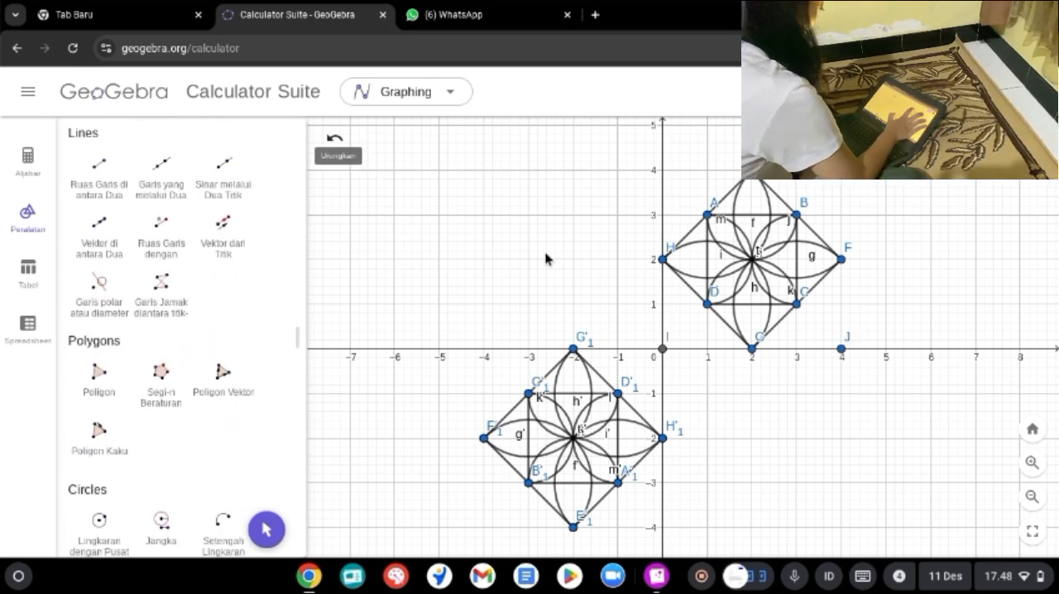
{"action": "scroll", "coordinate": [162, 331], "scroll_direction": "down", "scroll_amount": 6}
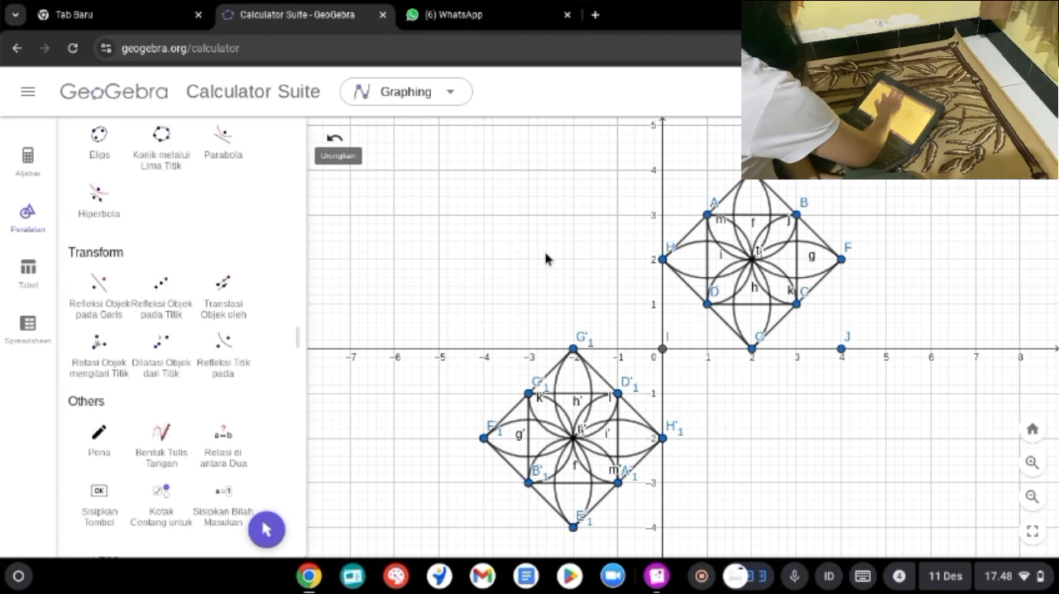
{"action": "left_click", "coordinate": [162, 290]}
{"action": "left_click_drag", "start_coordinate": [634, 142], "coordinate": [868, 375]}
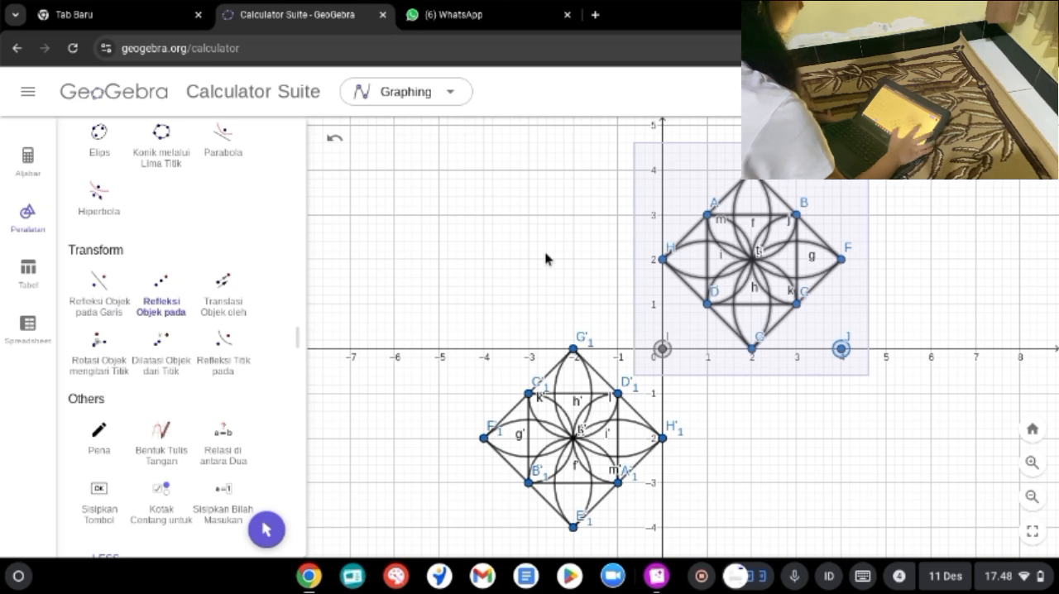
{"action": "left_click", "coordinate": [842, 349]}
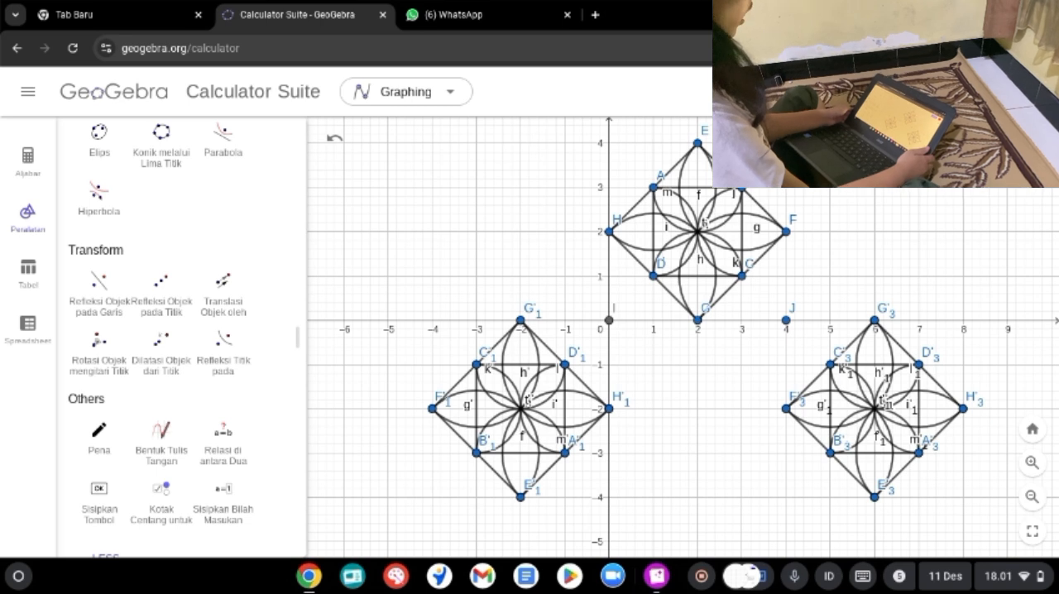
Step: Reflect the original flower motif, together with the points at (0, 0) and (4, 0), across the x-axis
{"action": "left_click", "coordinate": [99, 285]}
{"action": "left_click_drag", "start_coordinate": [552, 128], "coordinate": [815, 337]}
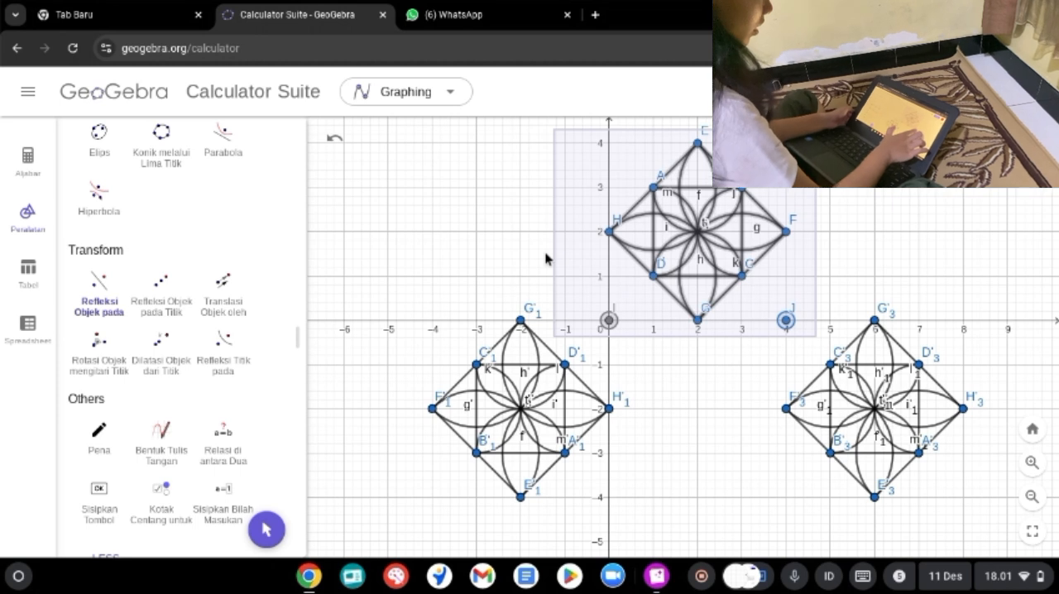
{"action": "left_click", "coordinate": [414, 320]}
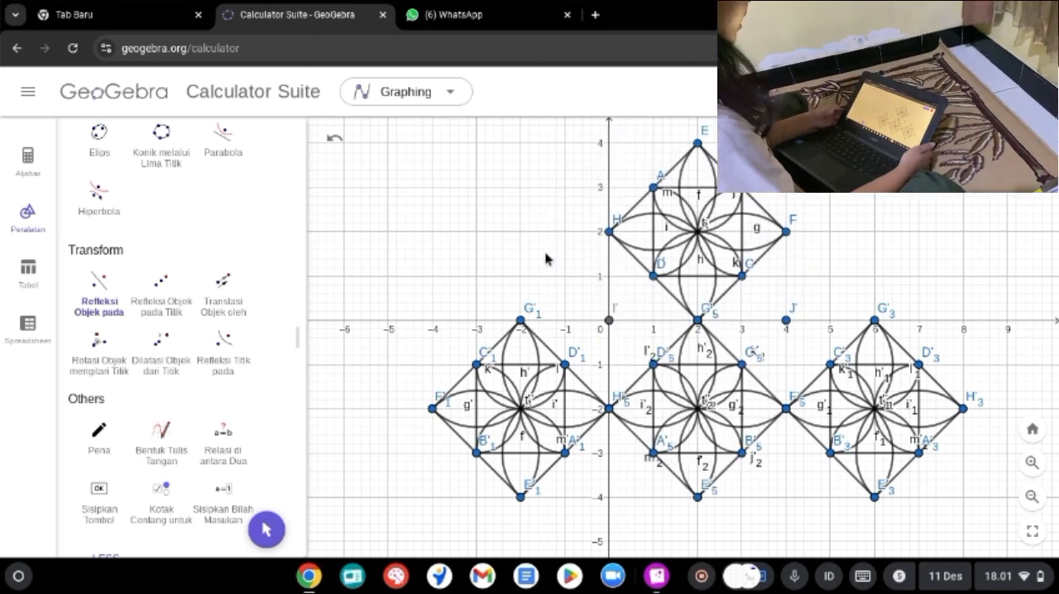
Step: Add the line y = -x to the graph as a new algebra entry
{"action": "left_click", "coordinate": [28, 162]}
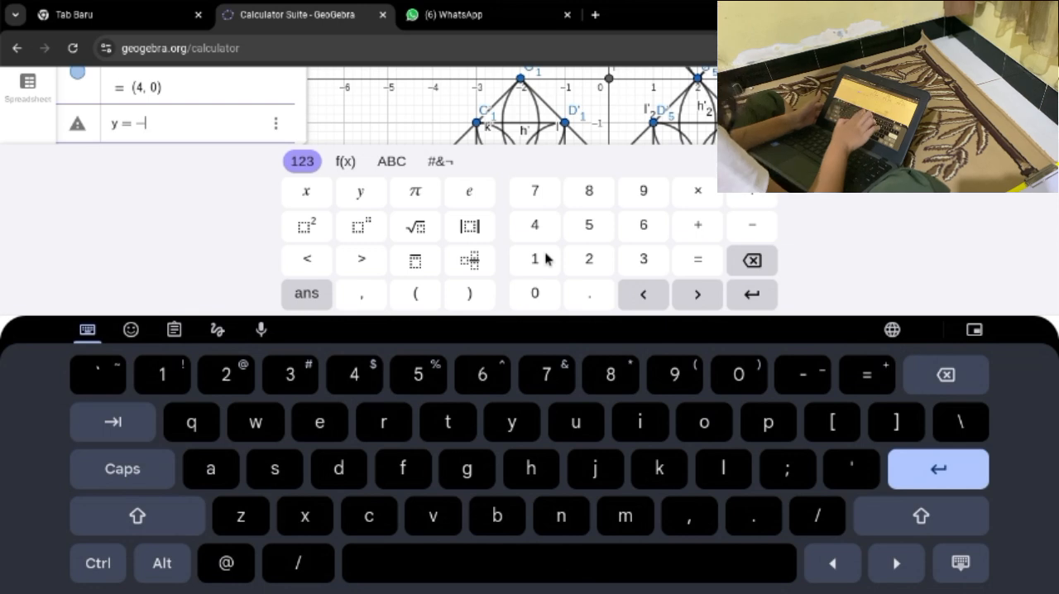
{"action": "type", "text": "x"}
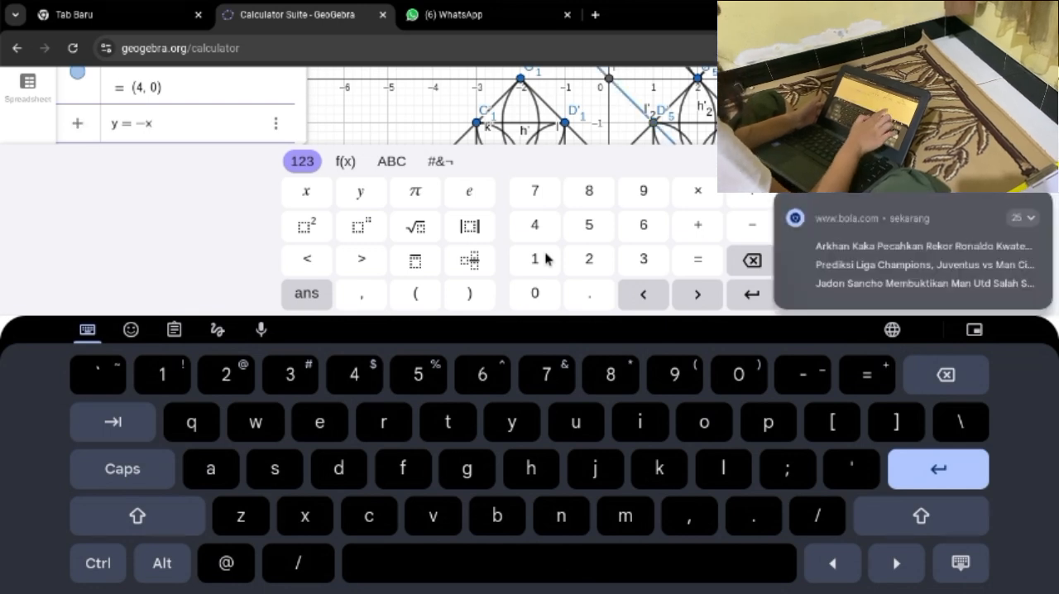
{"action": "left_click", "coordinate": [961, 564]}
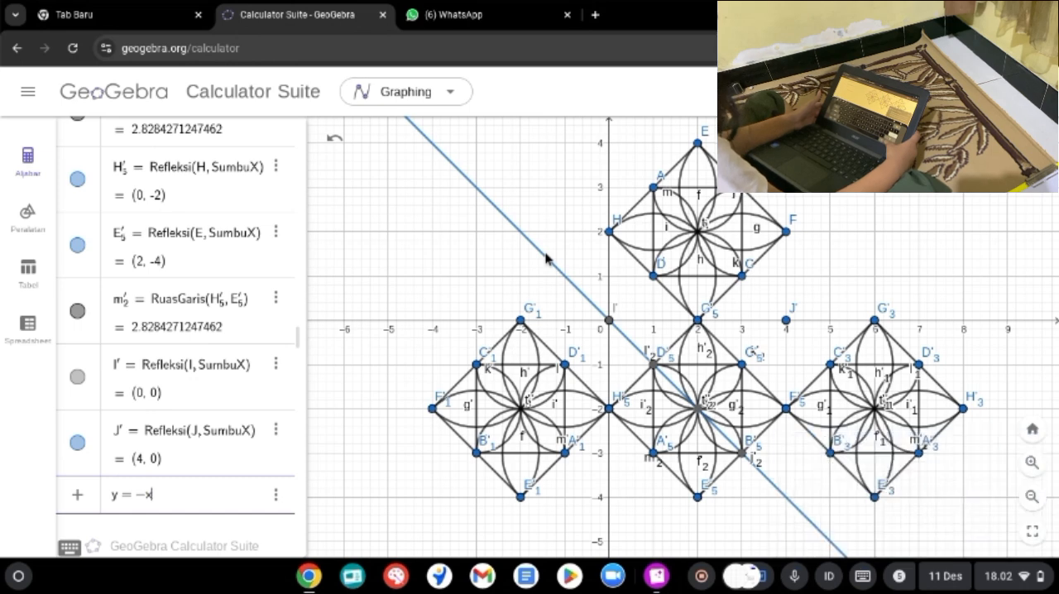
Step: Reflect the original flower motif and the points on the x-axis beneath it across the line y = -x
{"action": "left_click", "coordinate": [27, 217]}
{"action": "scroll", "coordinate": [162, 331], "scroll_direction": "down", "scroll_amount": 15}
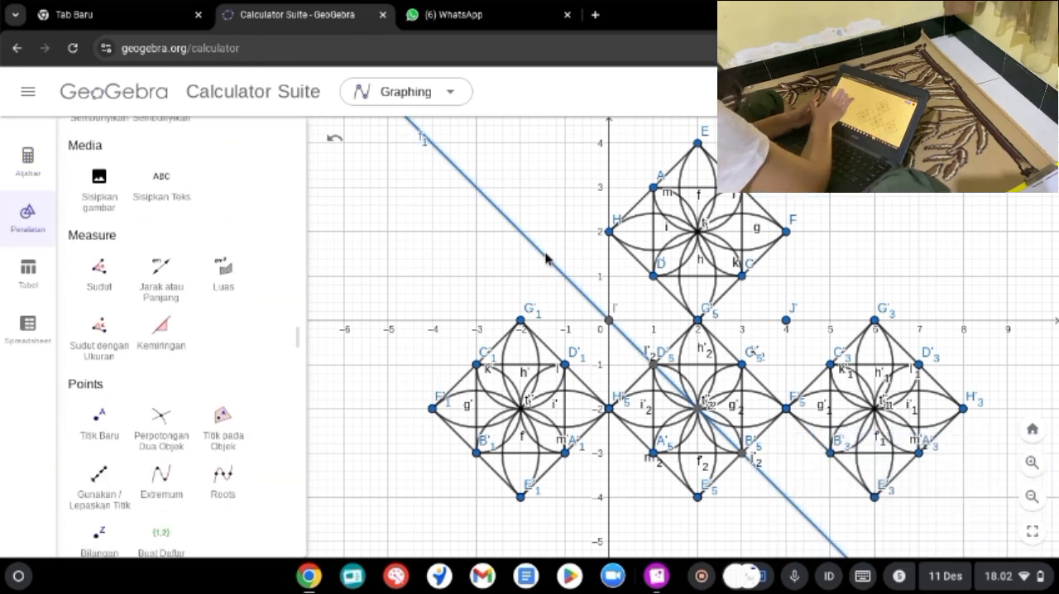
{"action": "scroll", "coordinate": [161, 331], "scroll_direction": "down", "scroll_amount": 6}
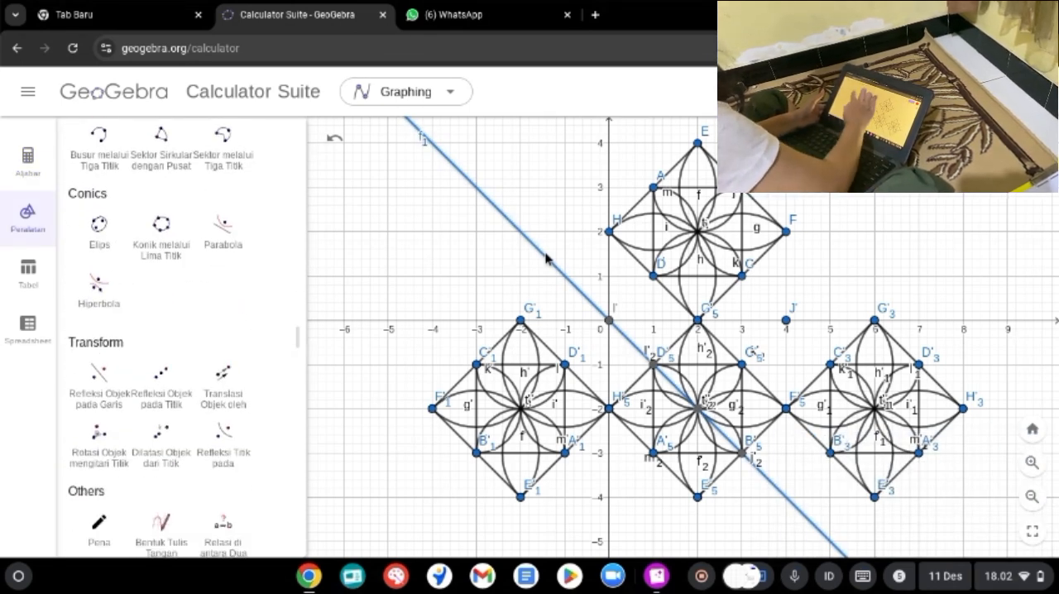
{"action": "left_click", "coordinate": [99, 263]}
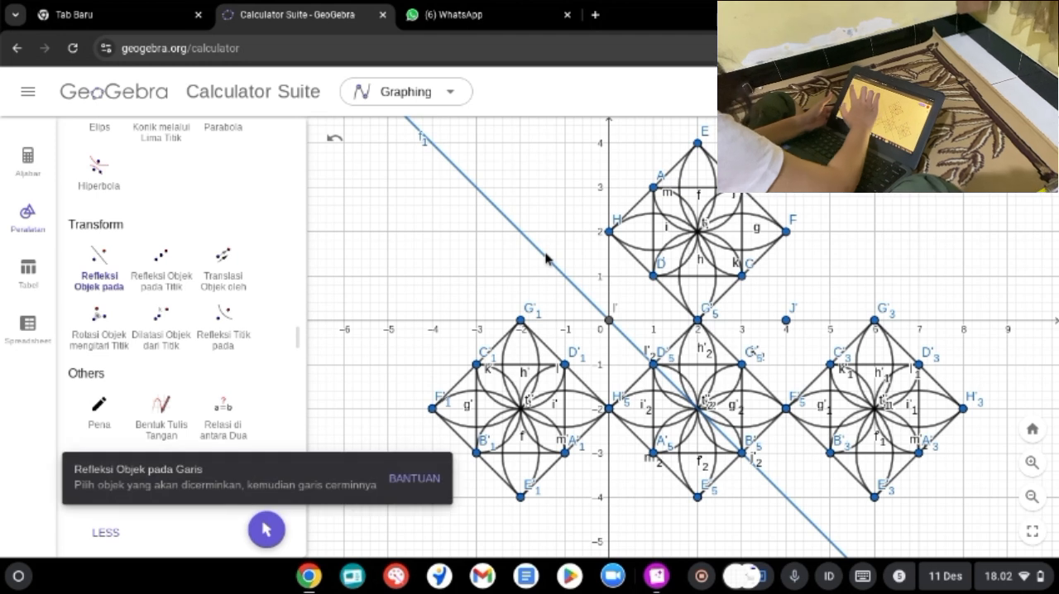
{"action": "left_click_drag", "start_coordinate": [565, 147], "coordinate": [753, 240]}
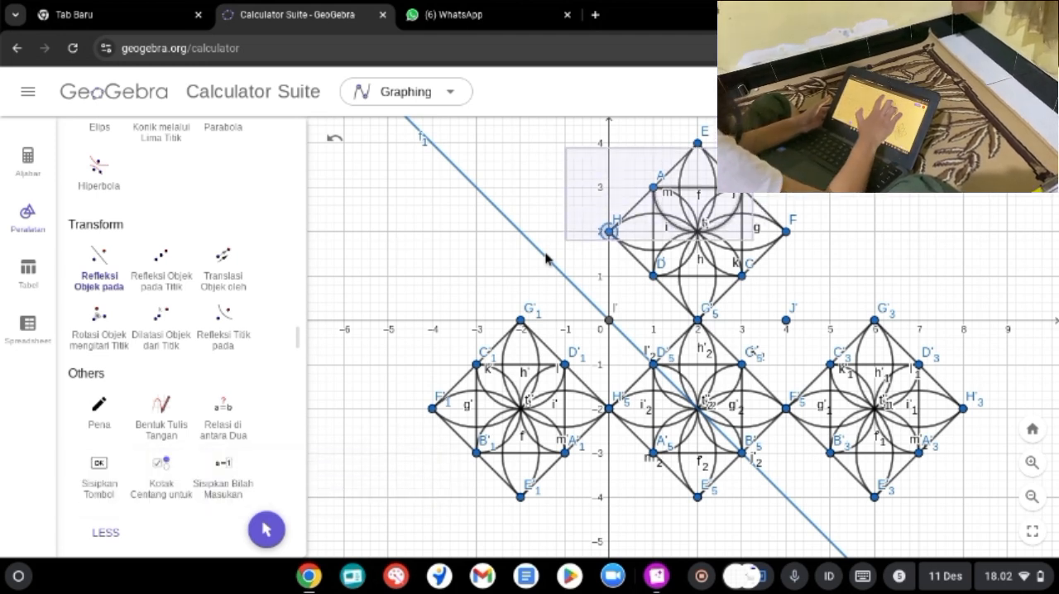
{"action": "left_click_drag", "start_coordinate": [554, 133], "coordinate": [824, 339]}
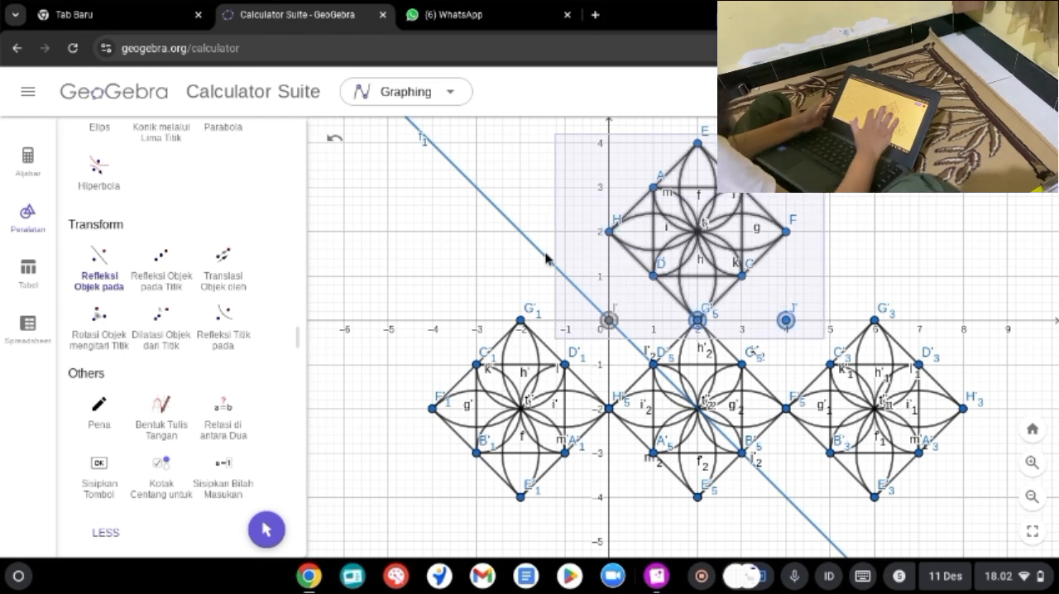
{"action": "left_click", "coordinate": [546, 258]}
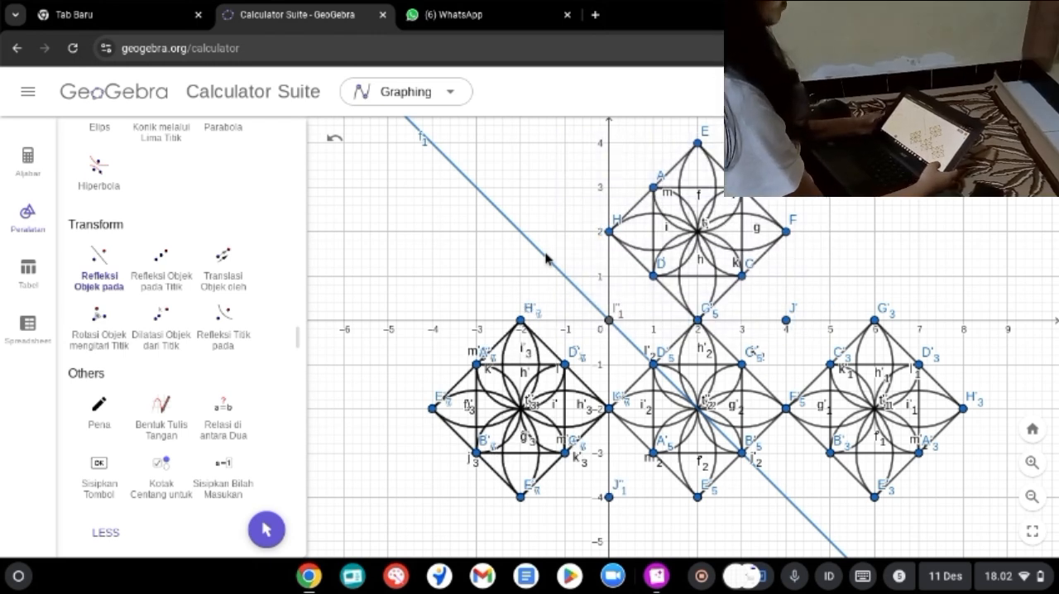